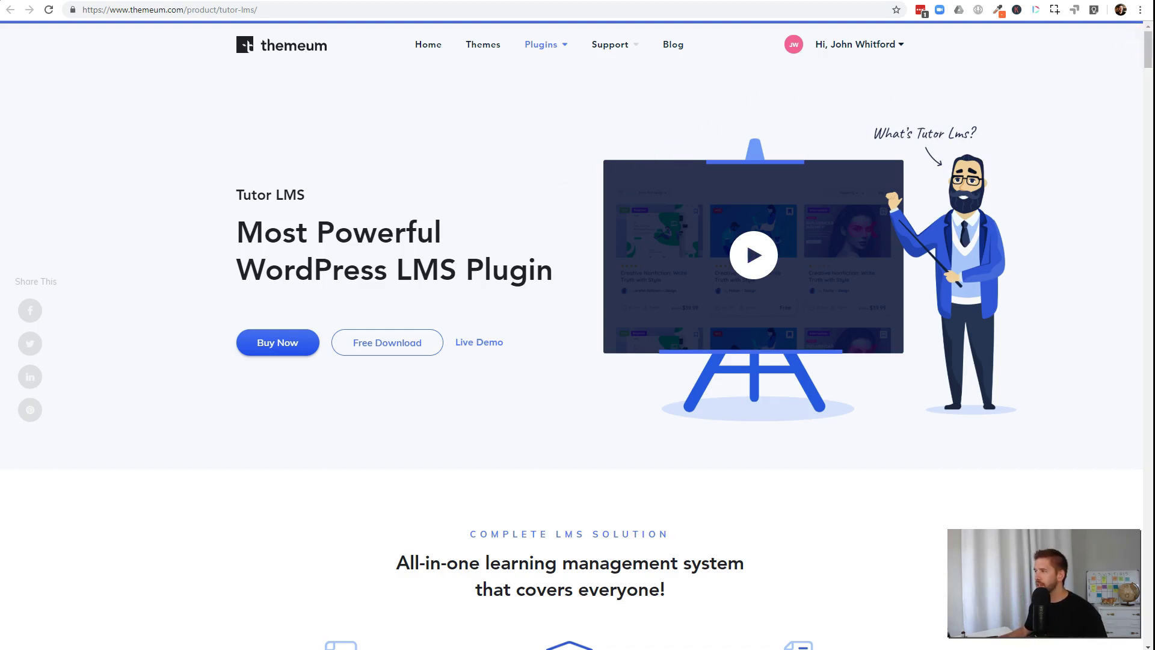
# - Scroll the Tutor LMS page down to Core Features, starting with the Extensive Course Builder
pyautogui.moveTo(1150, 48); pyautogui.dragTo(1145, 71)
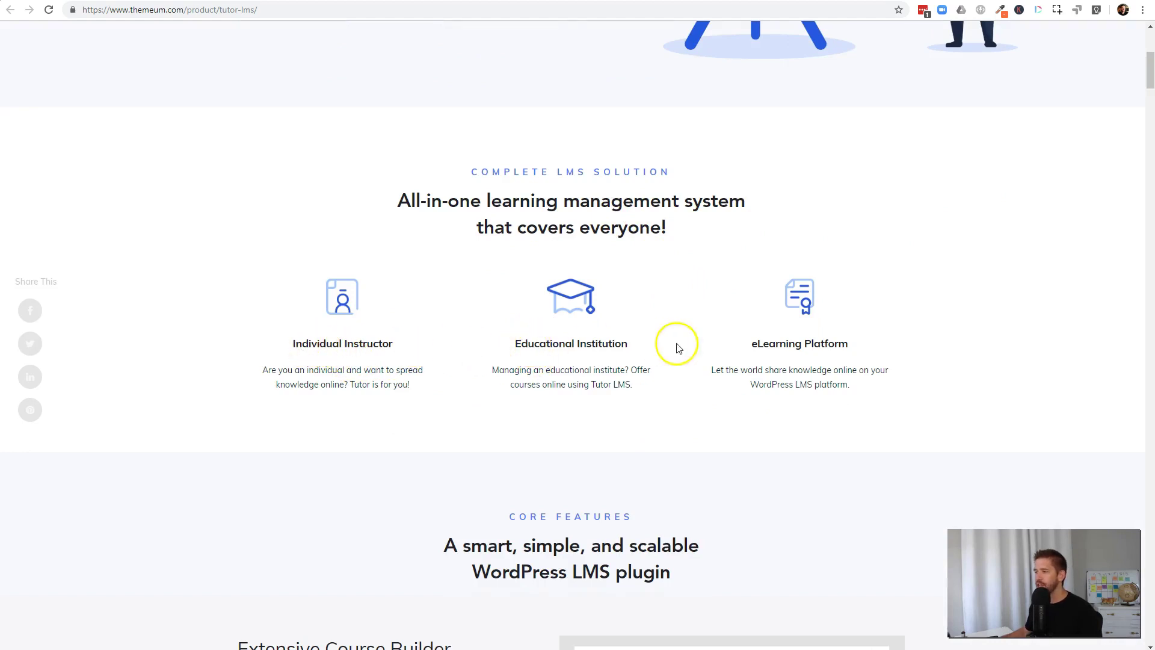
pyautogui.moveTo(748, 340); pyautogui.dragTo(890, 353)
pyautogui.click(892, 358)
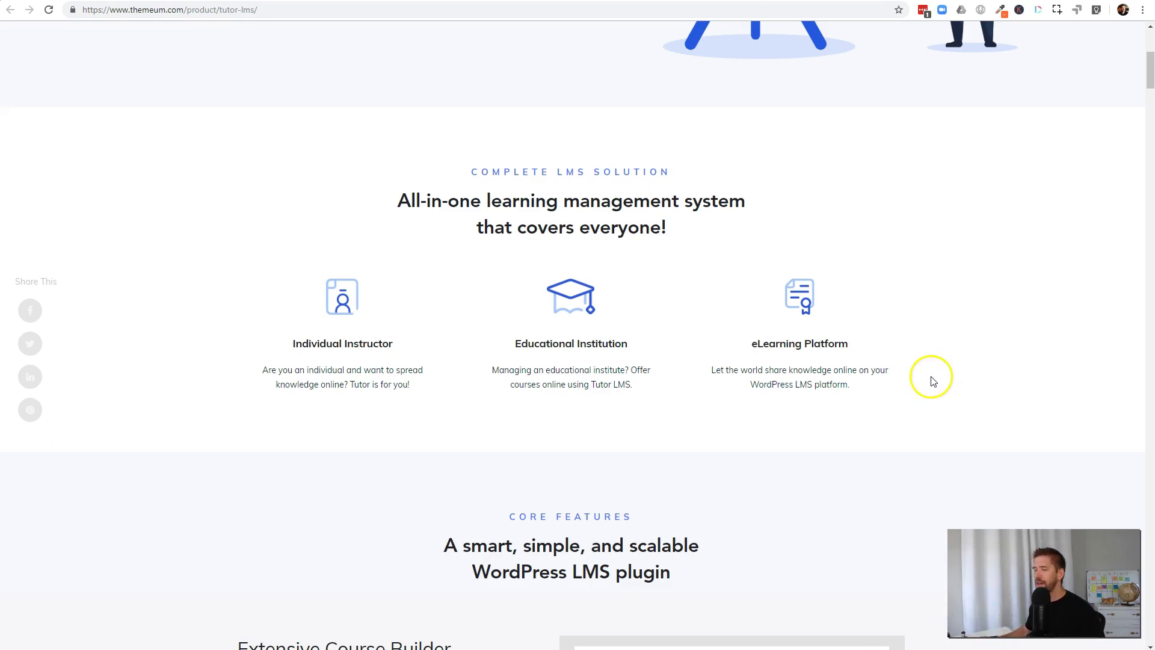
pyautogui.scroll(-3, 927, 367)
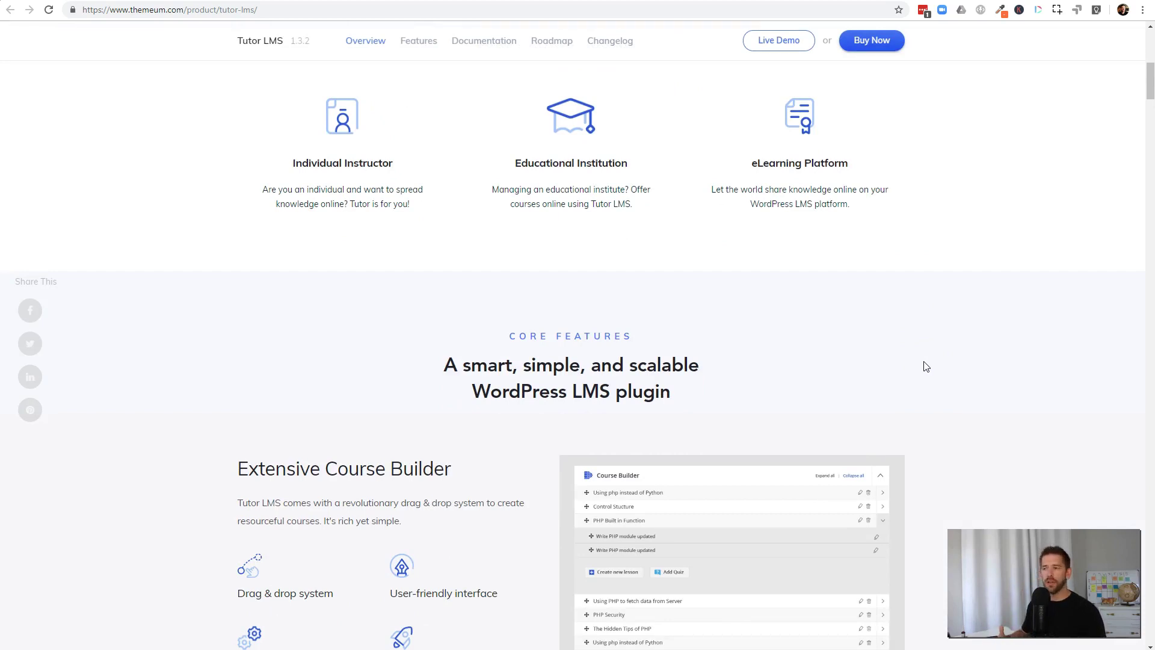
# - Scroll through the feature sections to the Pro Addons list with Tutor Certificate and Tutor Report
pyautogui.scroll(-2, 933, 353)
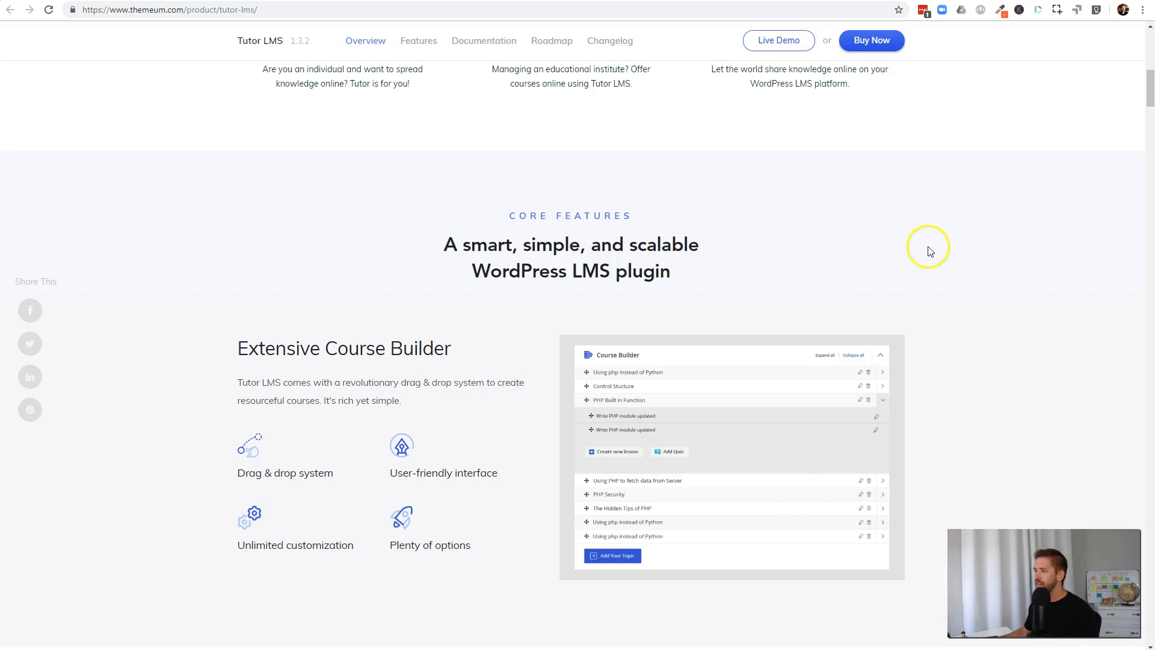
pyautogui.scroll(-1, 722, 301)
pyautogui.moveTo(522, 185); pyautogui.dragTo(587, 186)
pyautogui.click(640, 195)
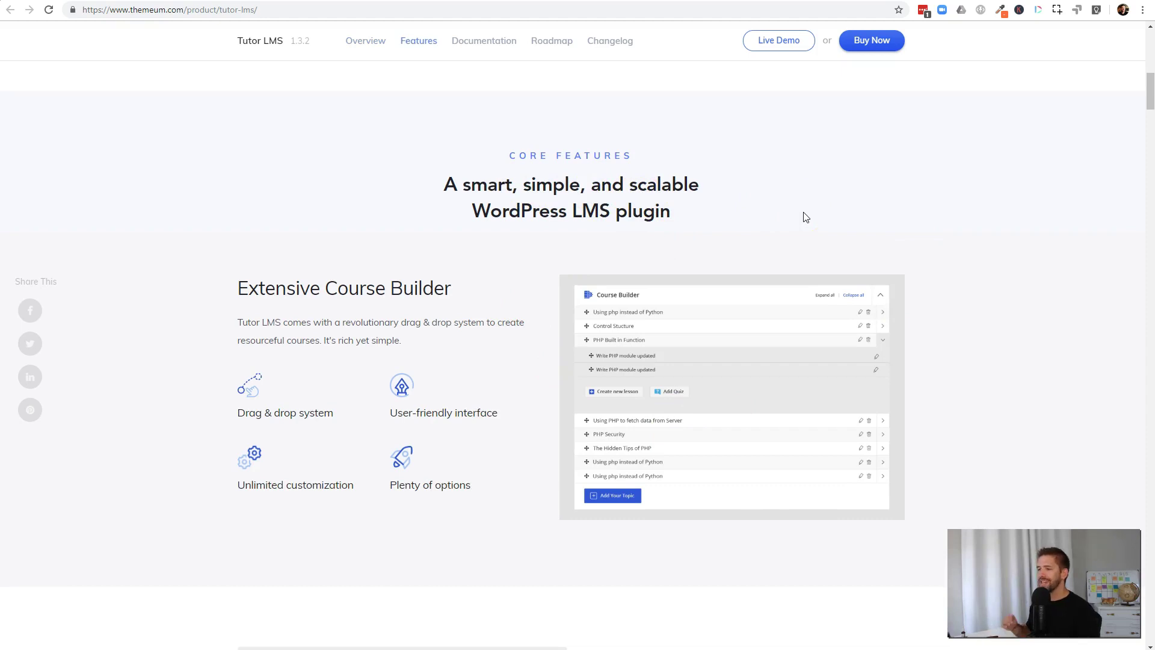
pyautogui.scroll(-6, 818, 229)
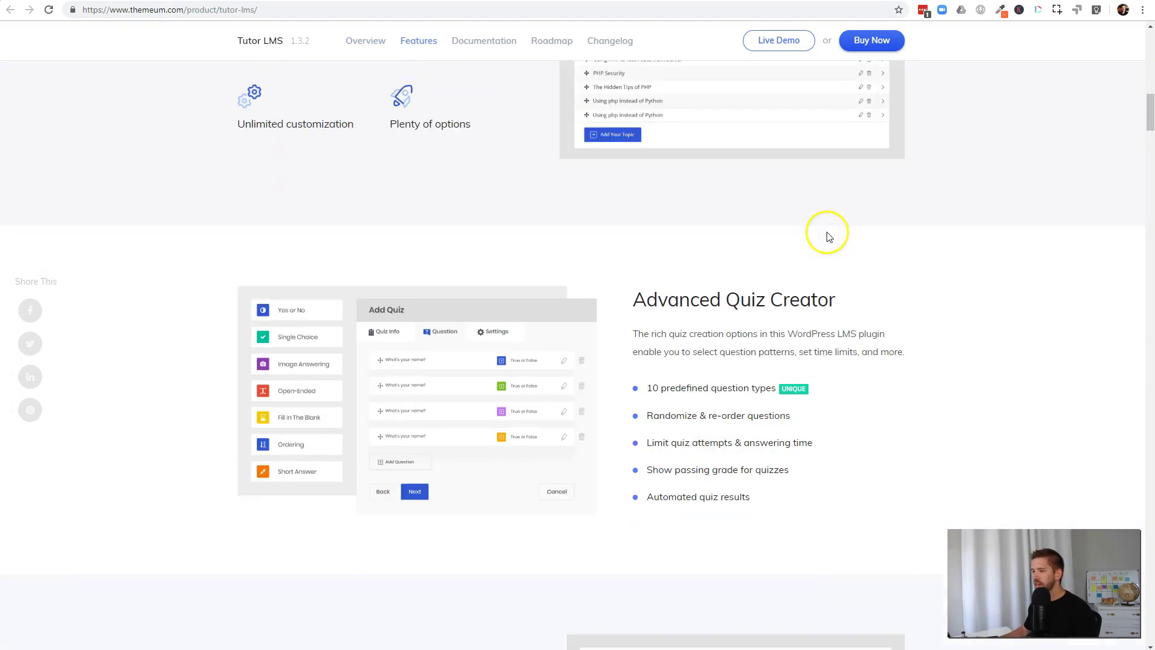
pyautogui.scroll(-3, 939, 273)
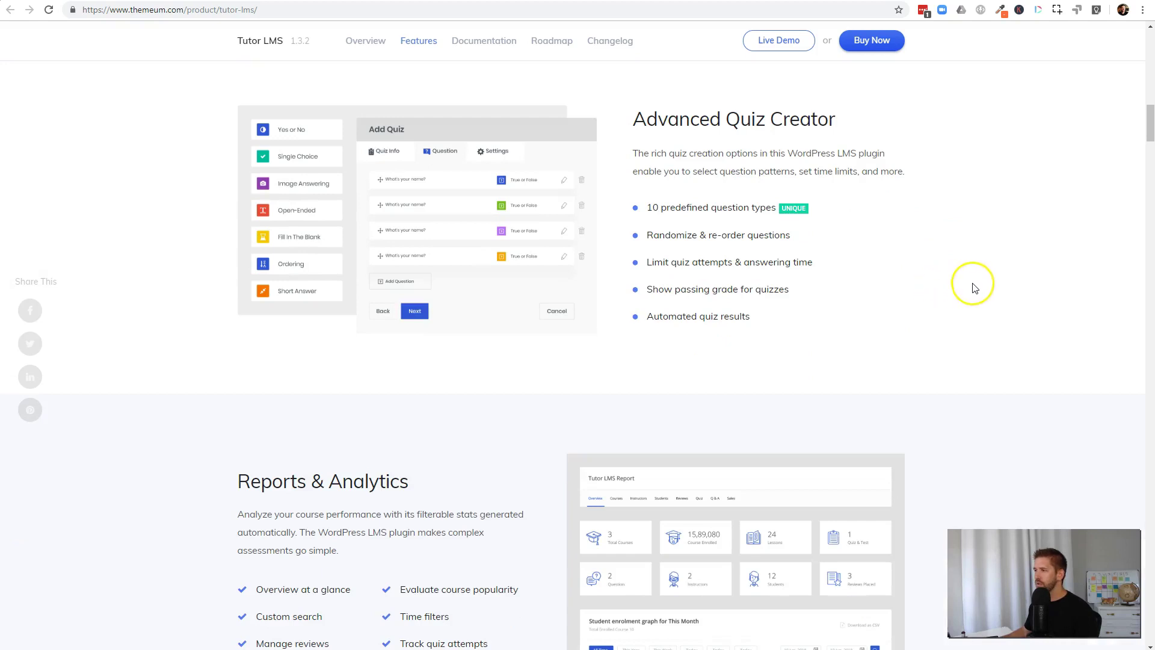
pyautogui.scroll(-5, 1020, 287)
pyautogui.scroll(-6, 1020, 287)
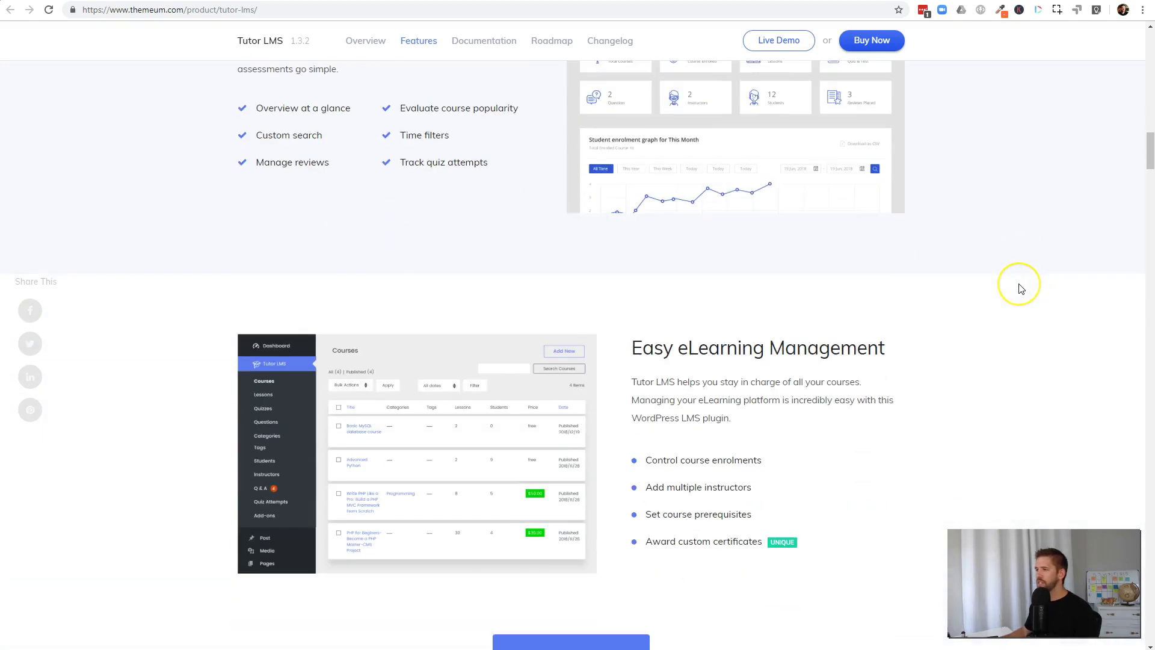
pyautogui.scroll(-3, 1020, 289)
pyautogui.scroll(-15, 1021, 289)
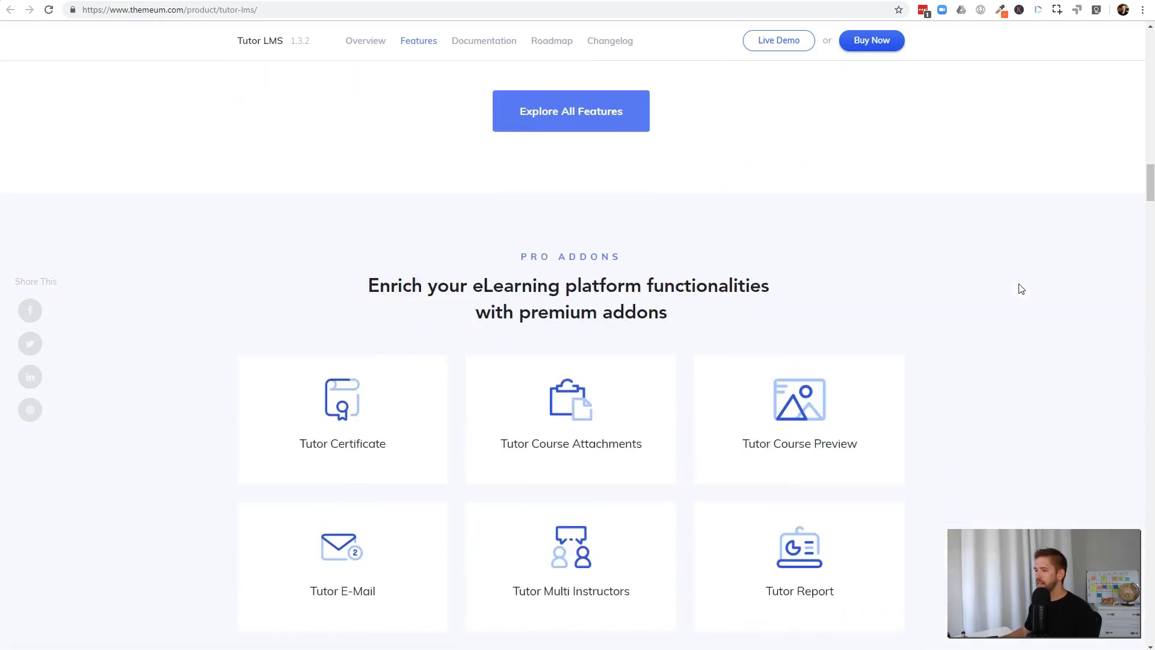
# - Scroll the comparison table to Quiz Creation Options, where Short Answer, Matching and Ordering are Pro-only
pyautogui.scroll(-9, 1021, 288)
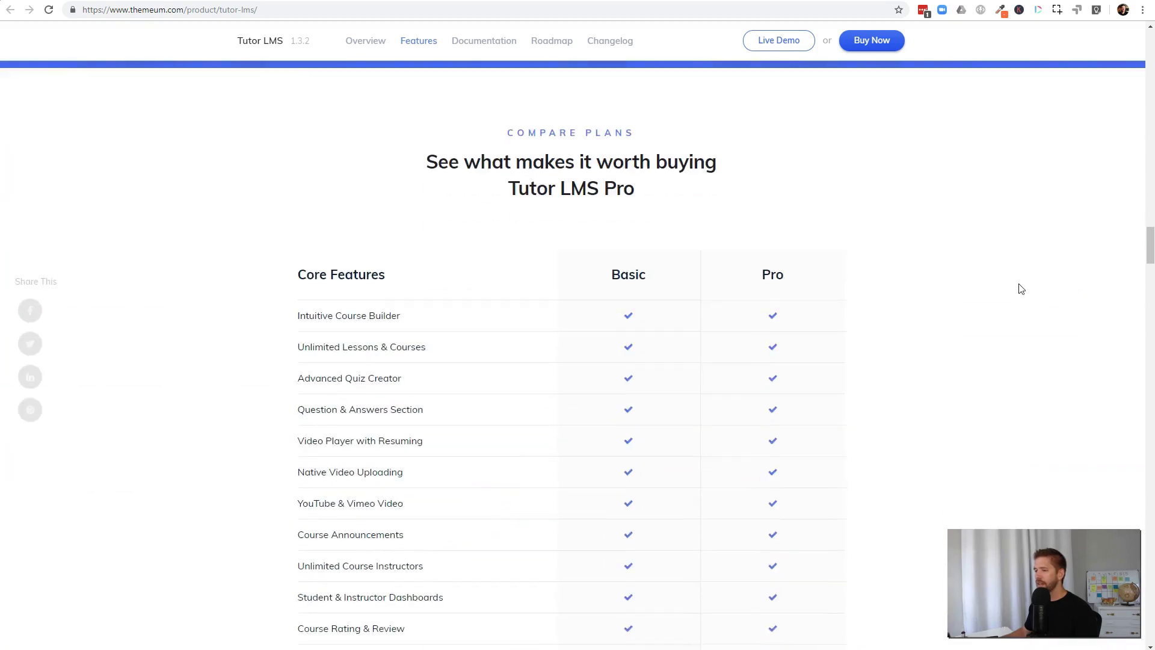
pyautogui.scroll(3, 1021, 289)
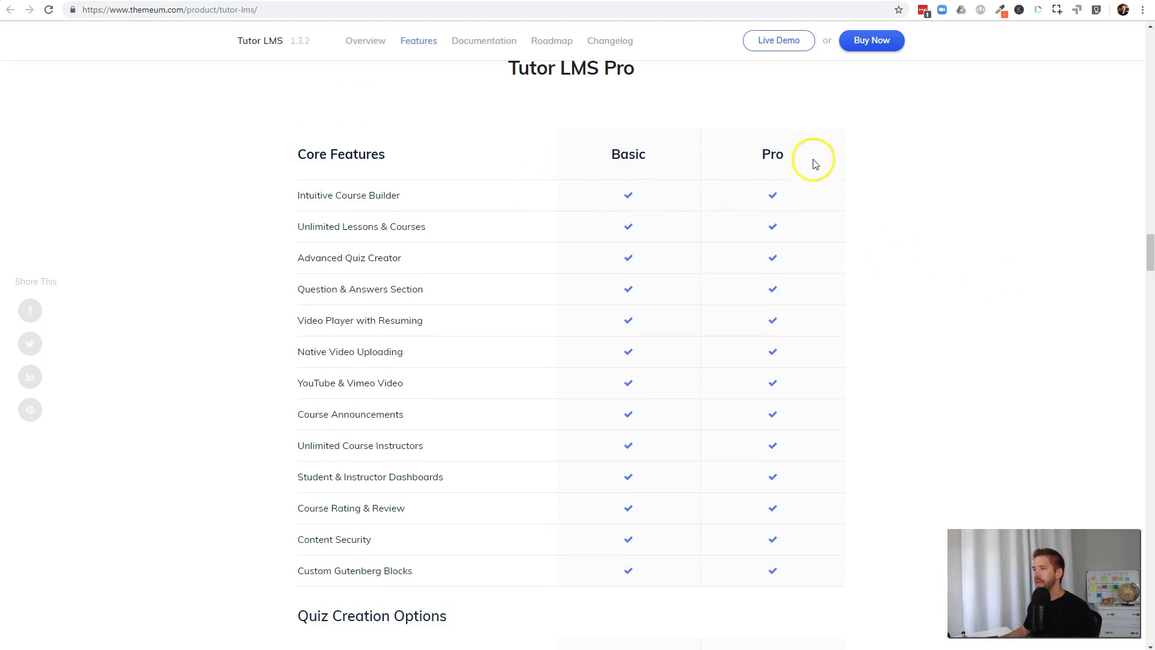
pyautogui.scroll(-9, 858, 193)
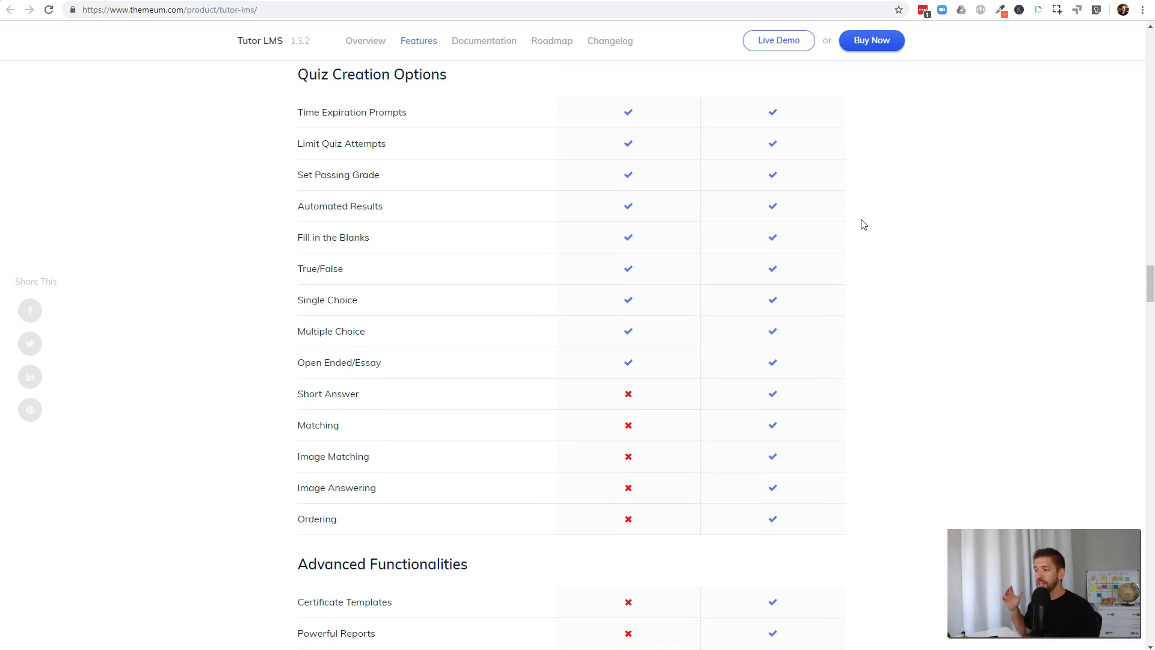
pyautogui.scroll(1, 848, 206)
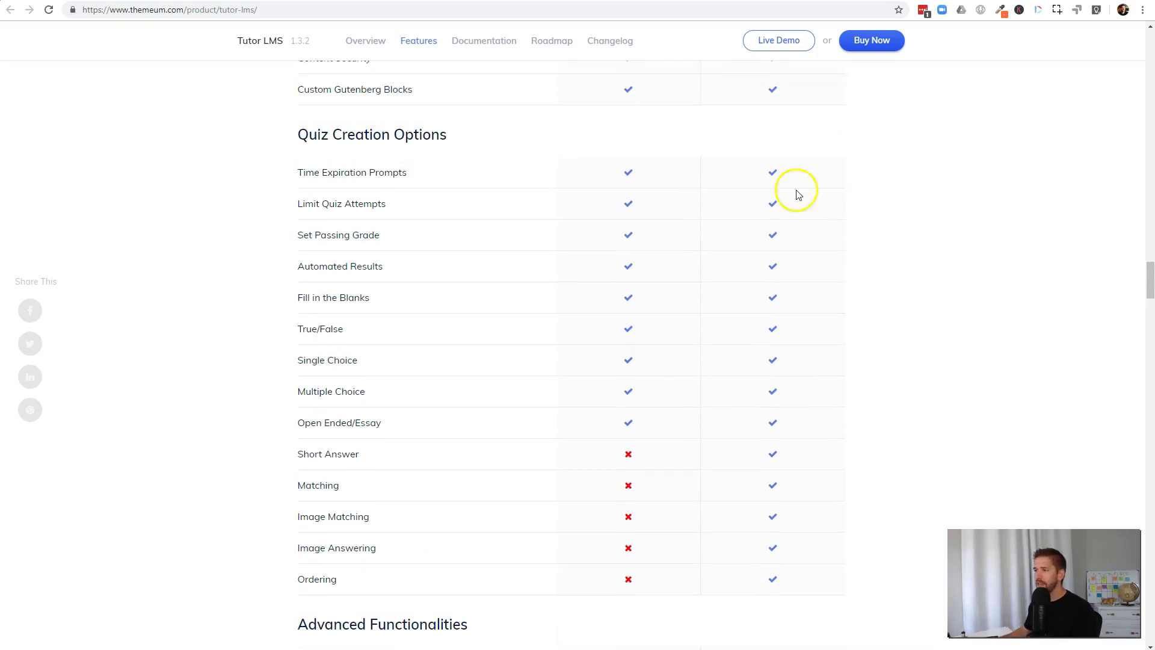
pyautogui.scroll(8, 565, 173)
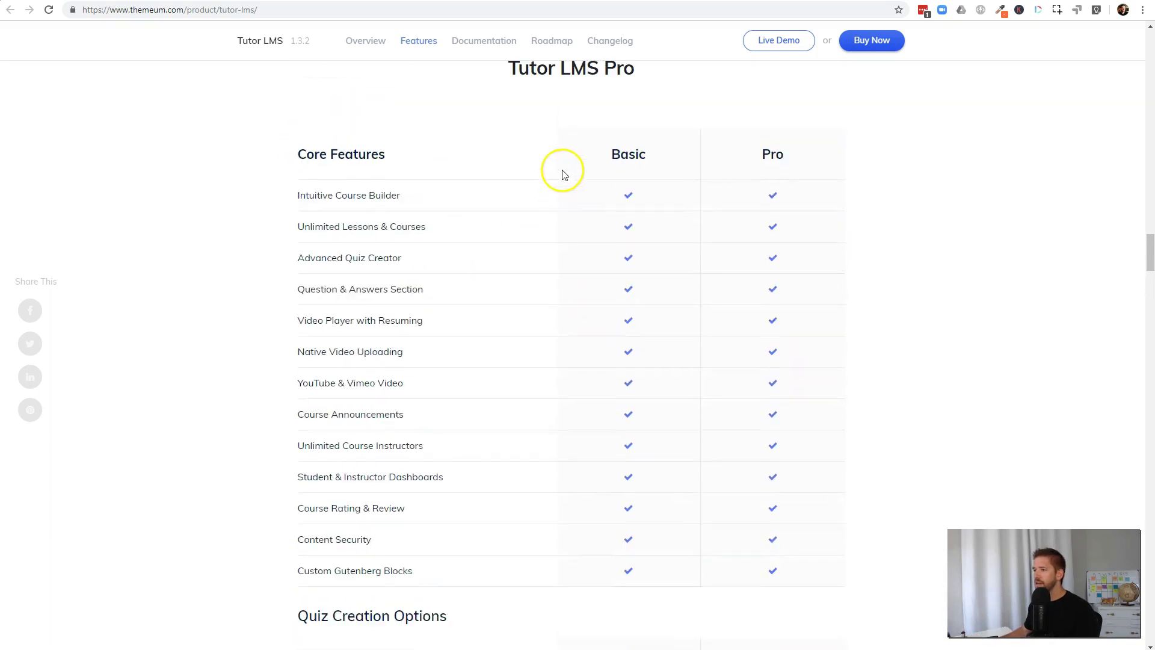
pyautogui.moveTo(305, 152); pyautogui.dragTo(417, 154)
pyautogui.click(430, 157)
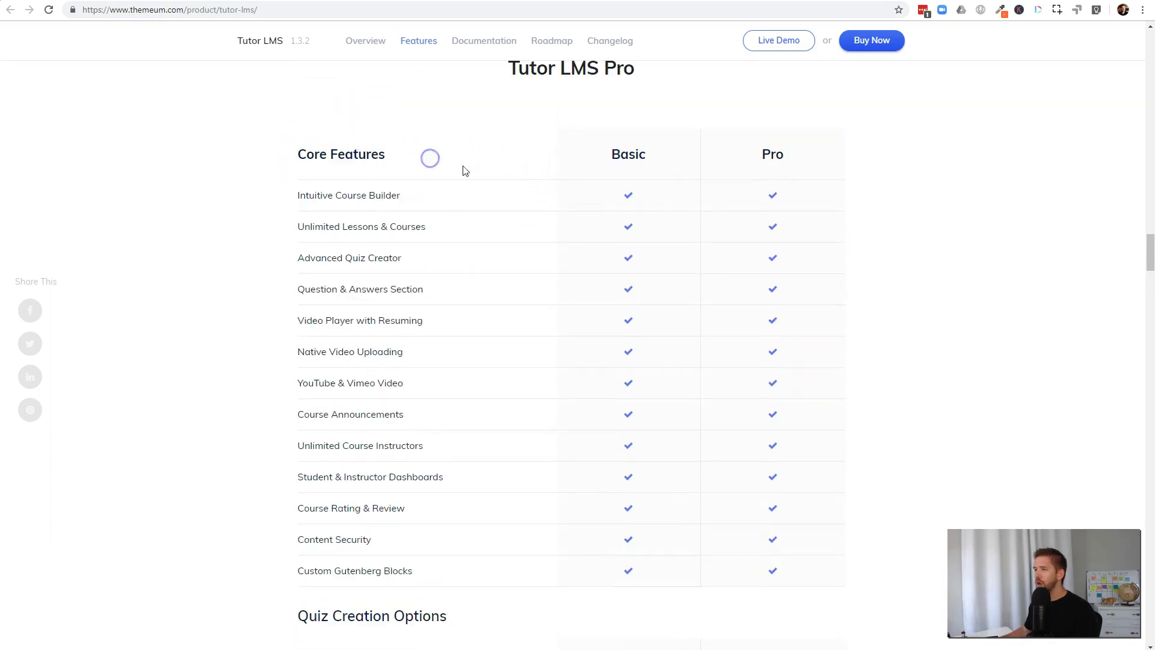
pyautogui.scroll(-4, 742, 165)
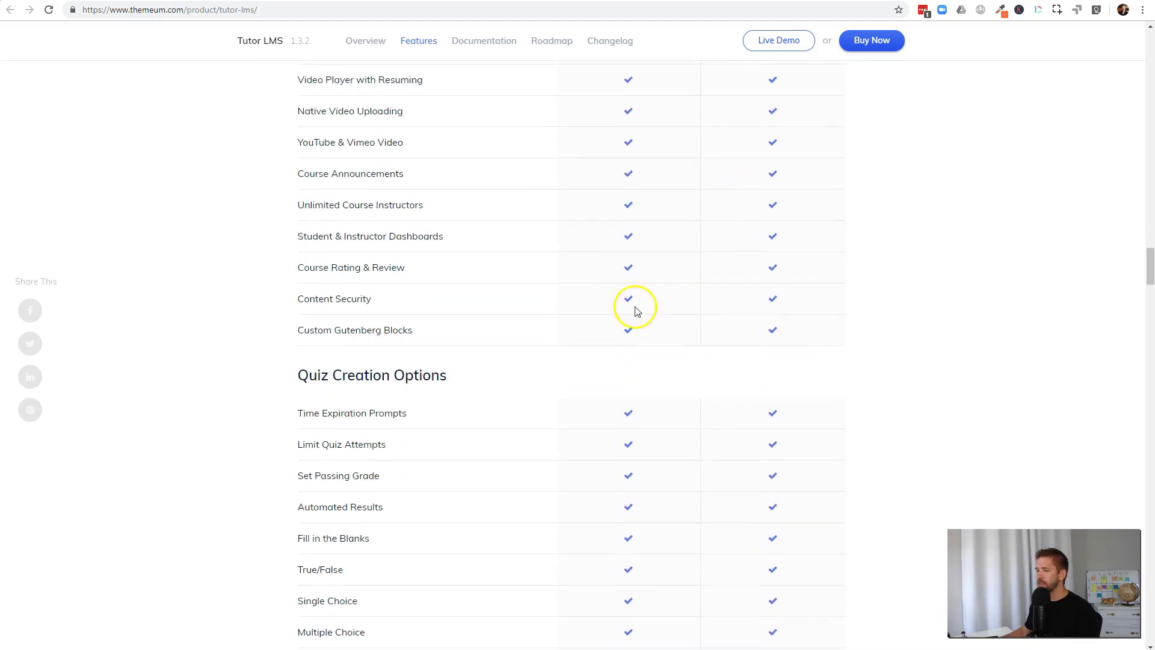
pyautogui.scroll(-4, 475, 373)
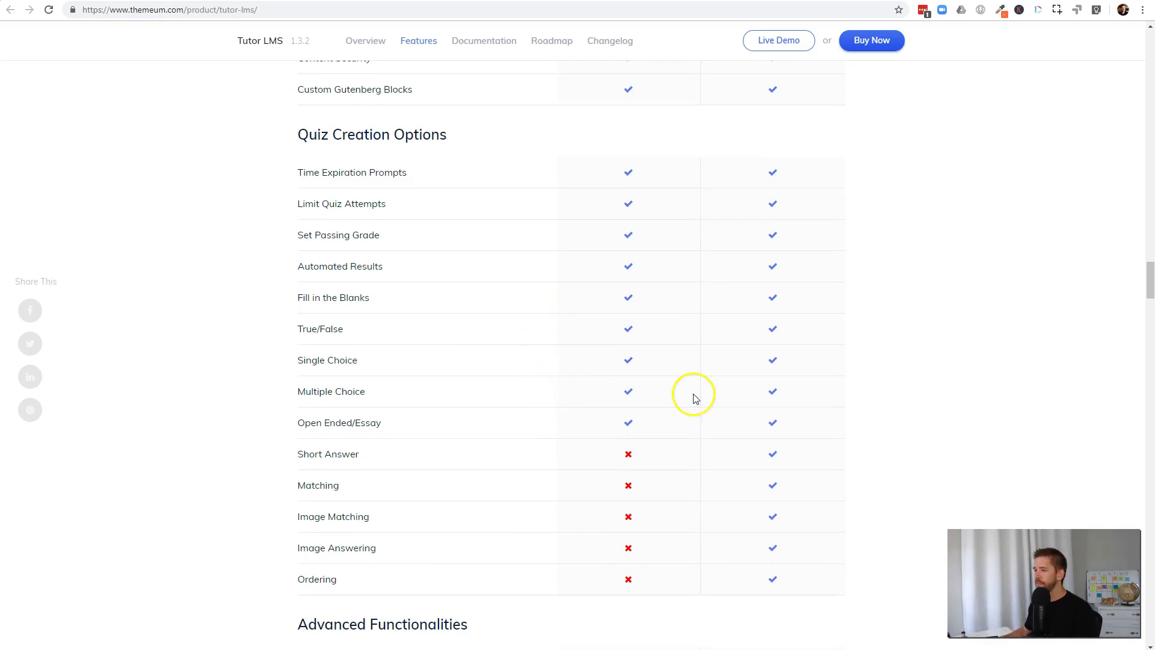
pyautogui.moveTo(297, 453); pyautogui.dragTo(390, 456)
pyautogui.click(391, 457)
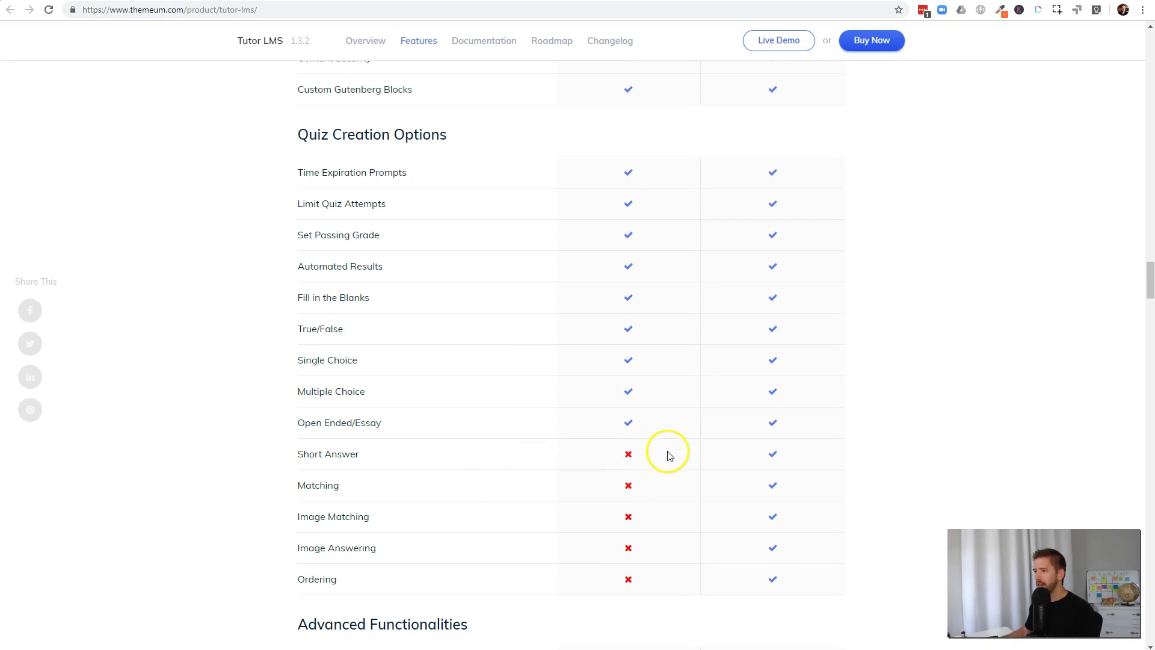
pyautogui.scroll(-6, 664, 455)
pyautogui.scroll(-1, 854, 442)
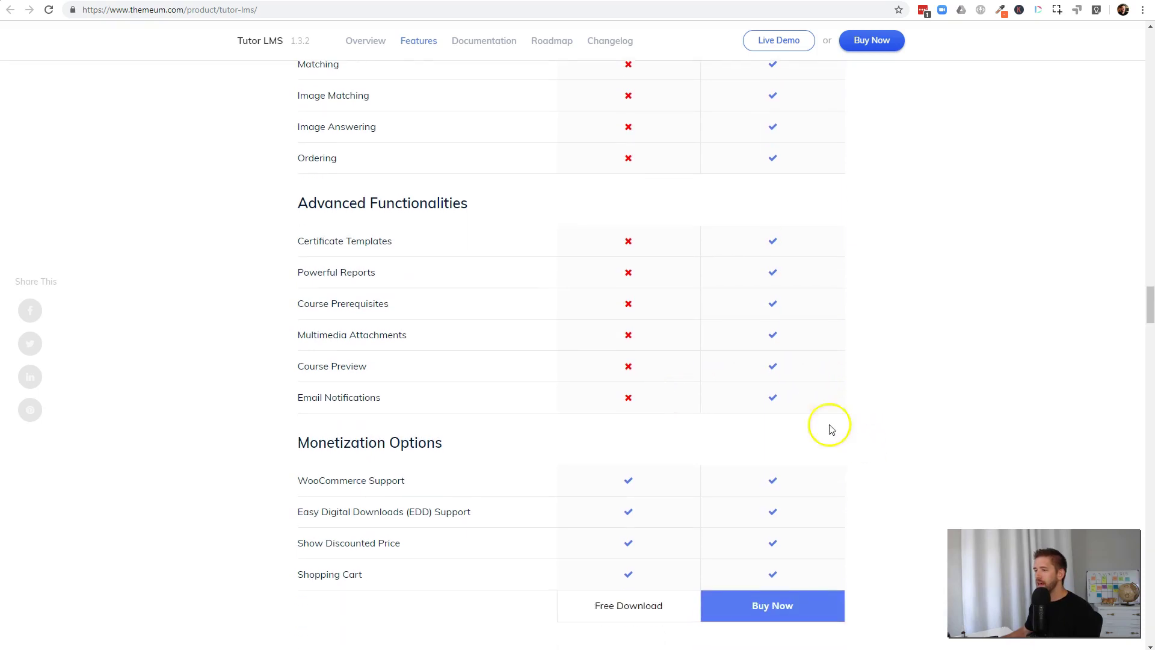
pyautogui.moveTo(297, 209); pyautogui.dragTo(503, 225)
pyautogui.click(505, 228)
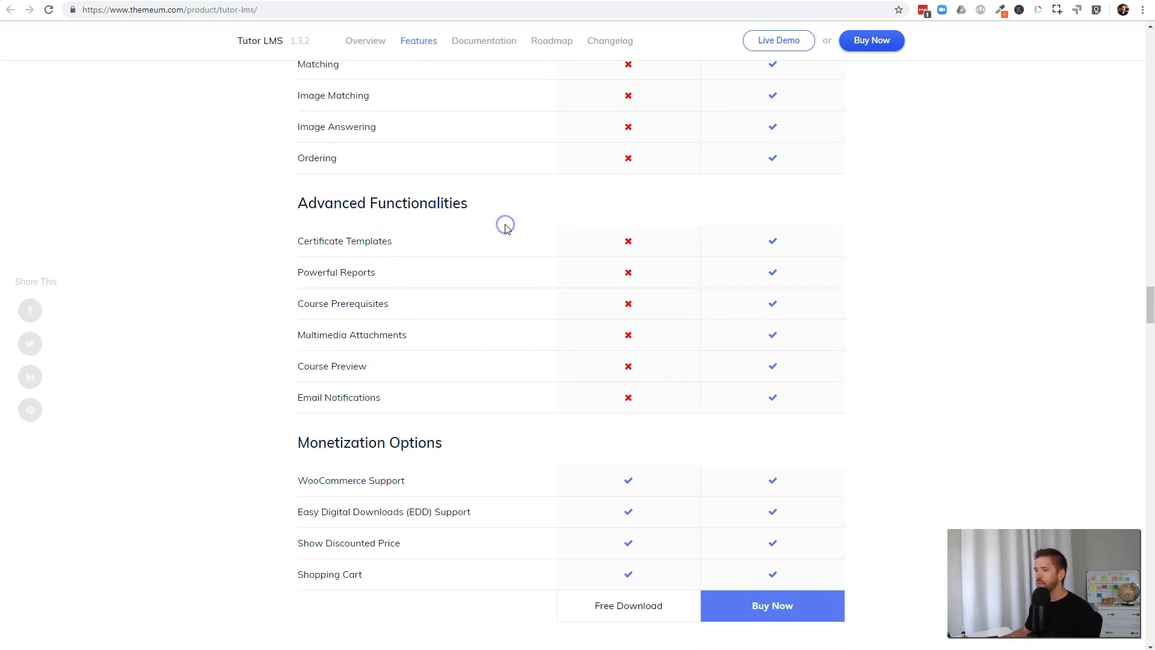
pyautogui.click(406, 246)
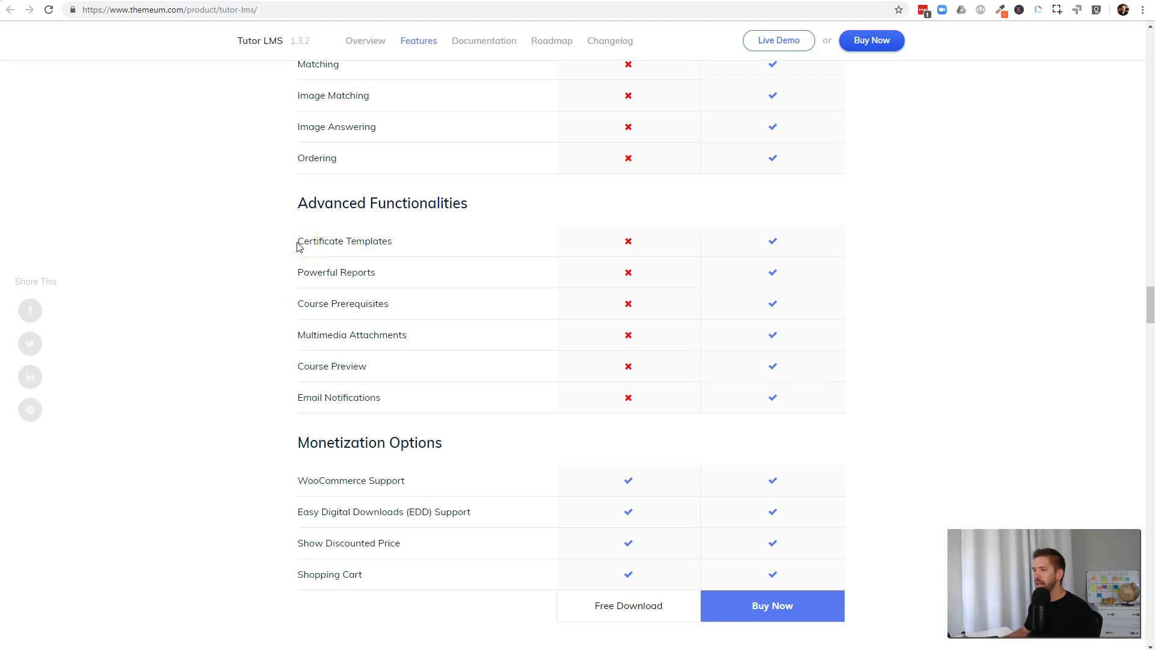
pyautogui.moveTo(300, 241); pyautogui.dragTo(404, 234)
pyautogui.click(405, 235)
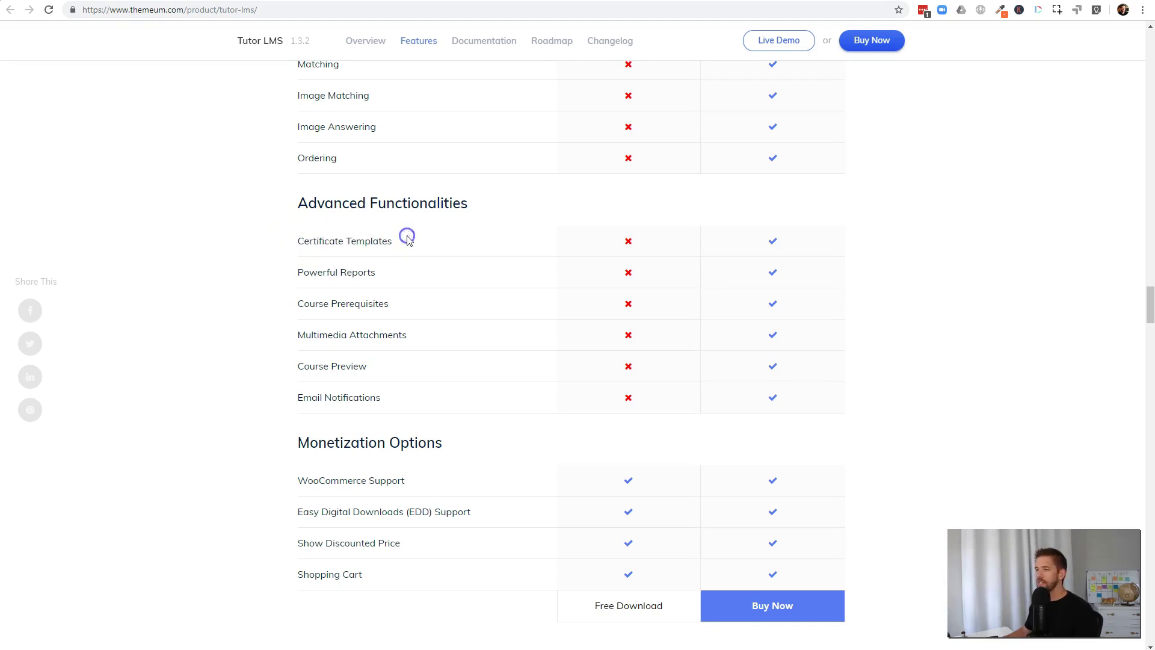
pyautogui.moveTo(330, 271); pyautogui.dragTo(397, 272)
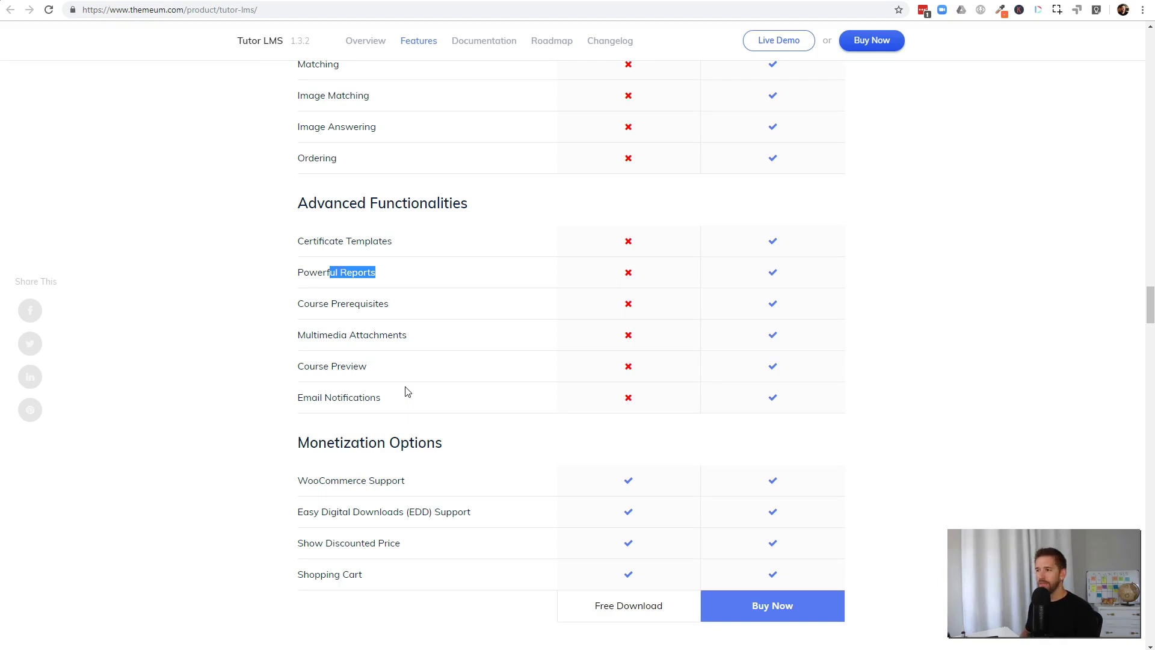
pyautogui.click(479, 397)
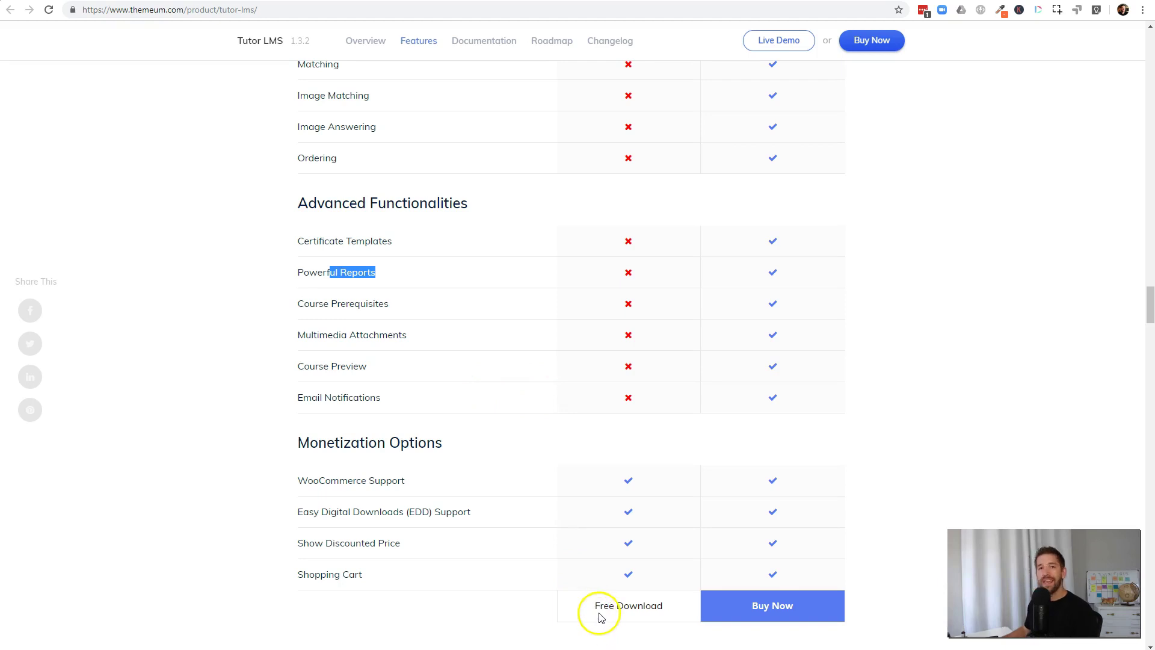
pyautogui.click(653, 604)
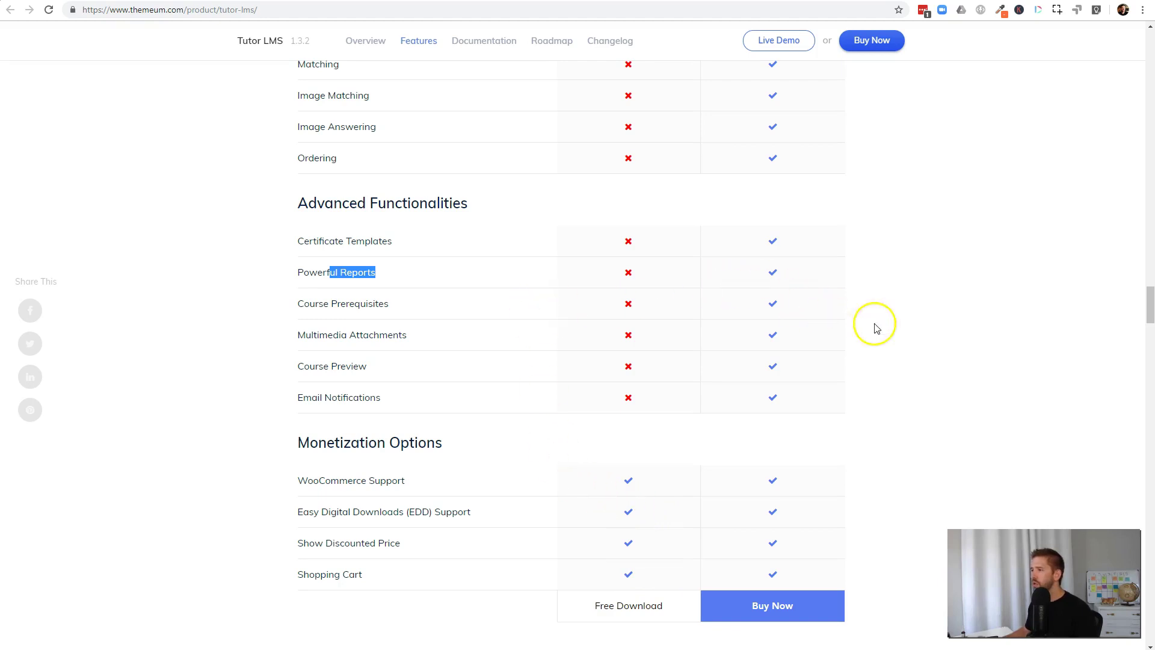
pyautogui.moveTo(1143, 299); pyautogui.dragTo(1130, 41)
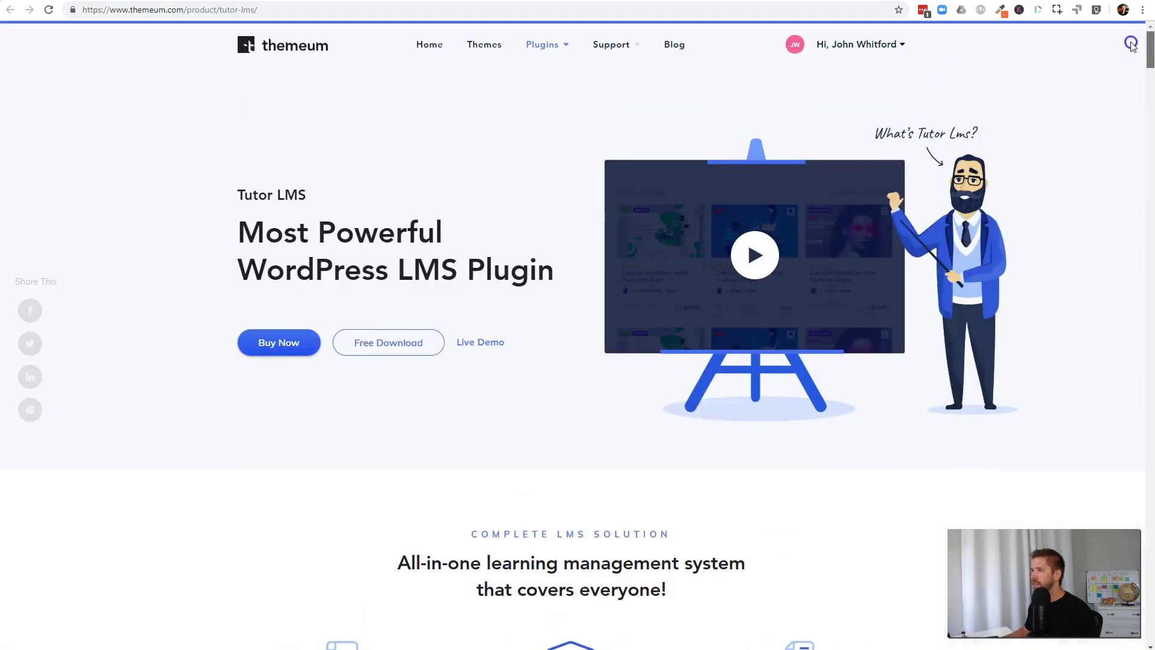
# - Open the Edumax theme's details page from the Themes catalogue
pyautogui.click(483, 45)
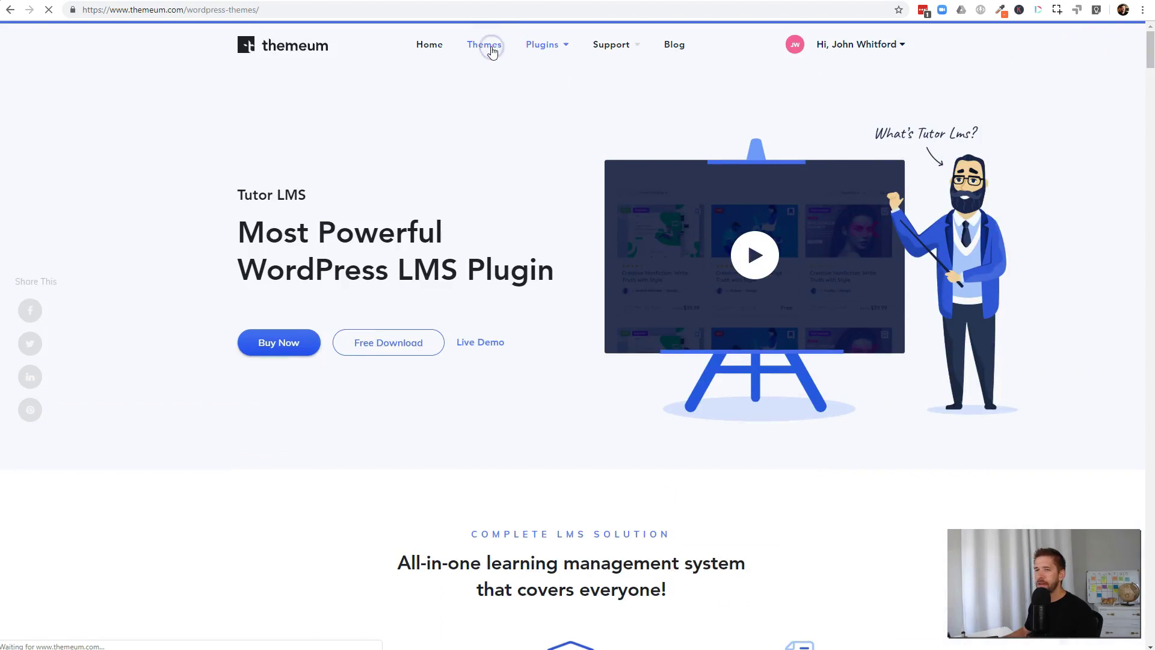
pyautogui.scroll(-2, 599, 222)
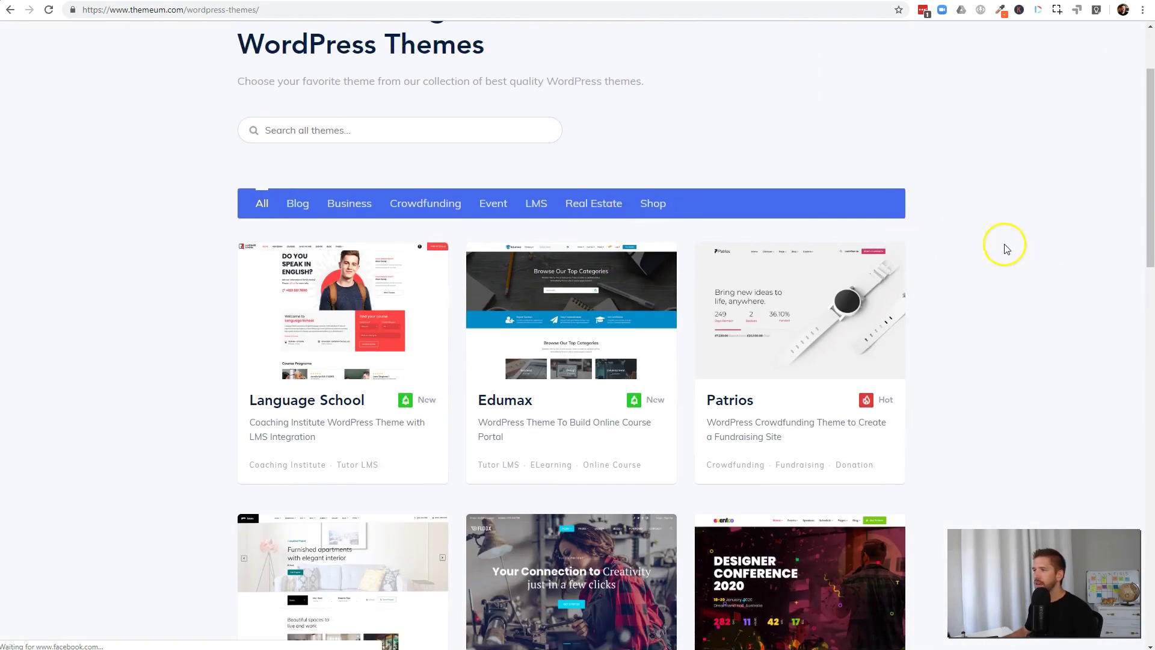
pyautogui.moveTo(595, 348)
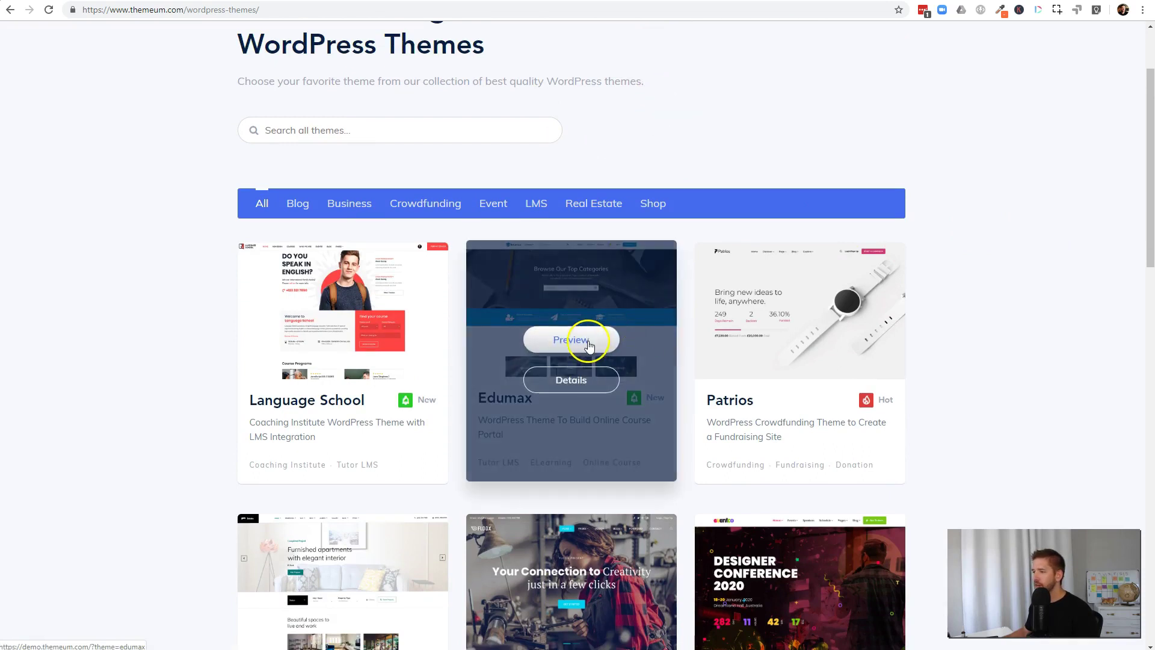
pyautogui.click(590, 382)
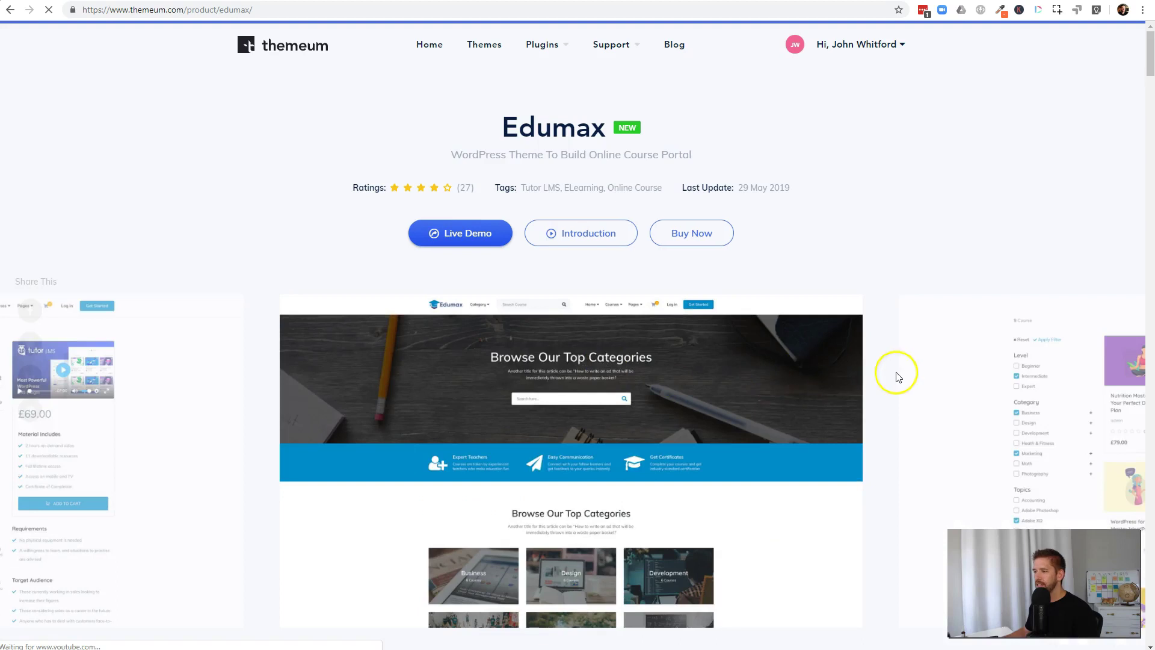
# - Browse the Edumax feature sections down to Quizzes & Questions, then switch to the Bluehost sites list
pyautogui.scroll(-3, 897, 377)
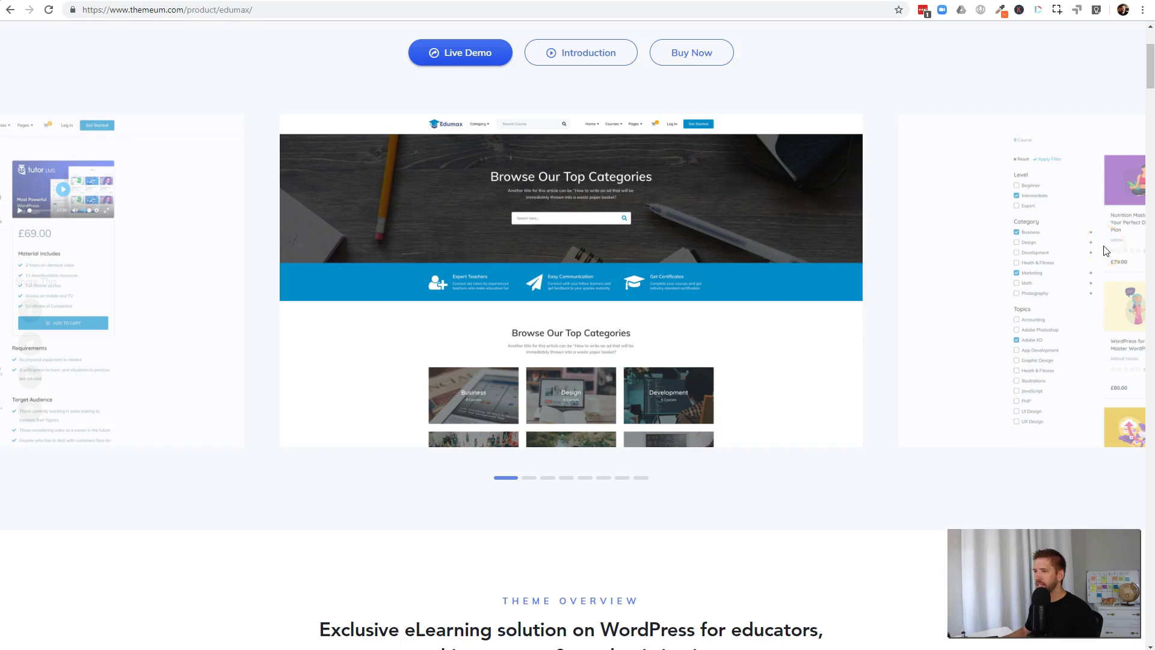
pyautogui.scroll(-15, 1101, 251)
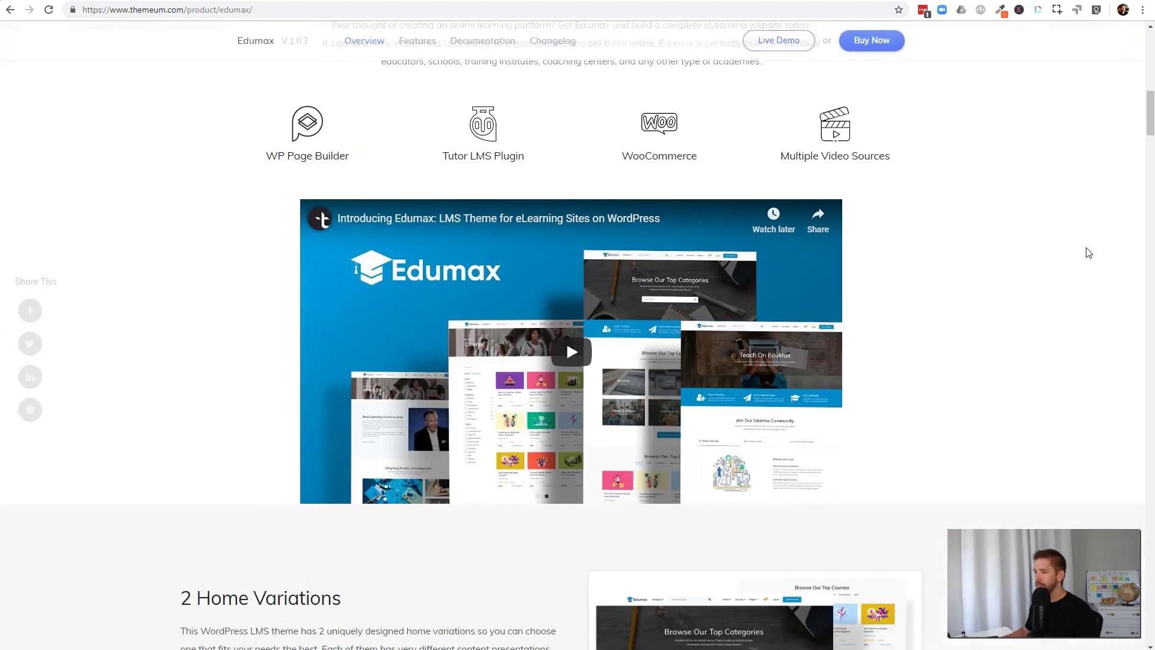
pyautogui.scroll(-3, 1087, 252)
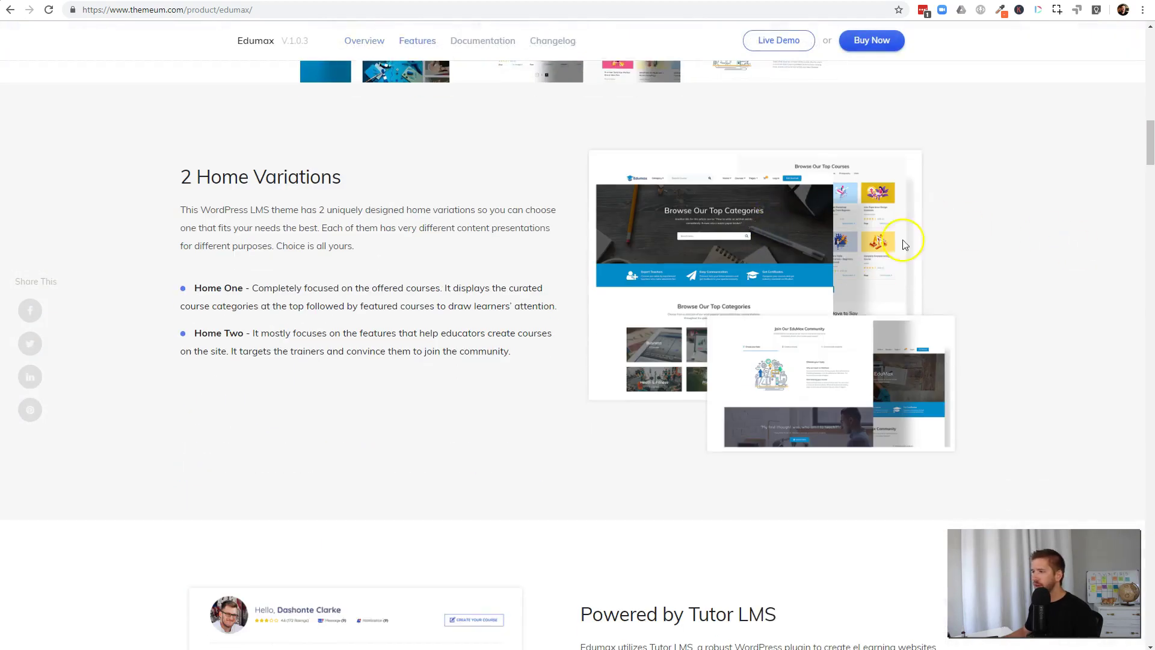
pyautogui.scroll(-9, 523, 259)
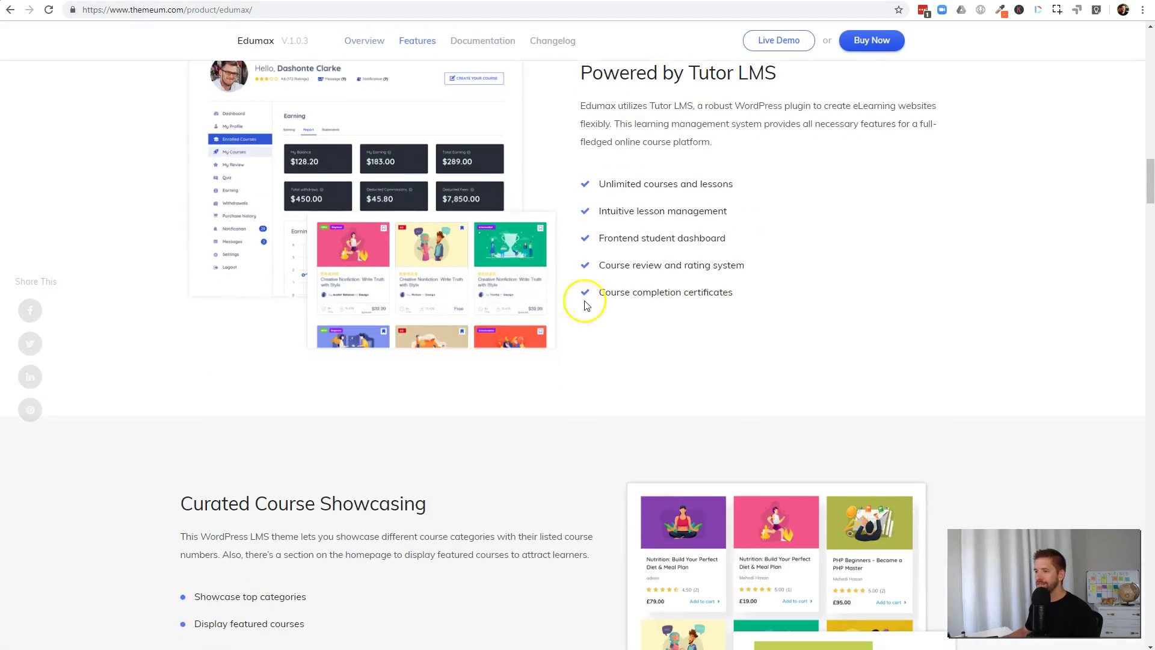
pyautogui.scroll(-7, 773, 306)
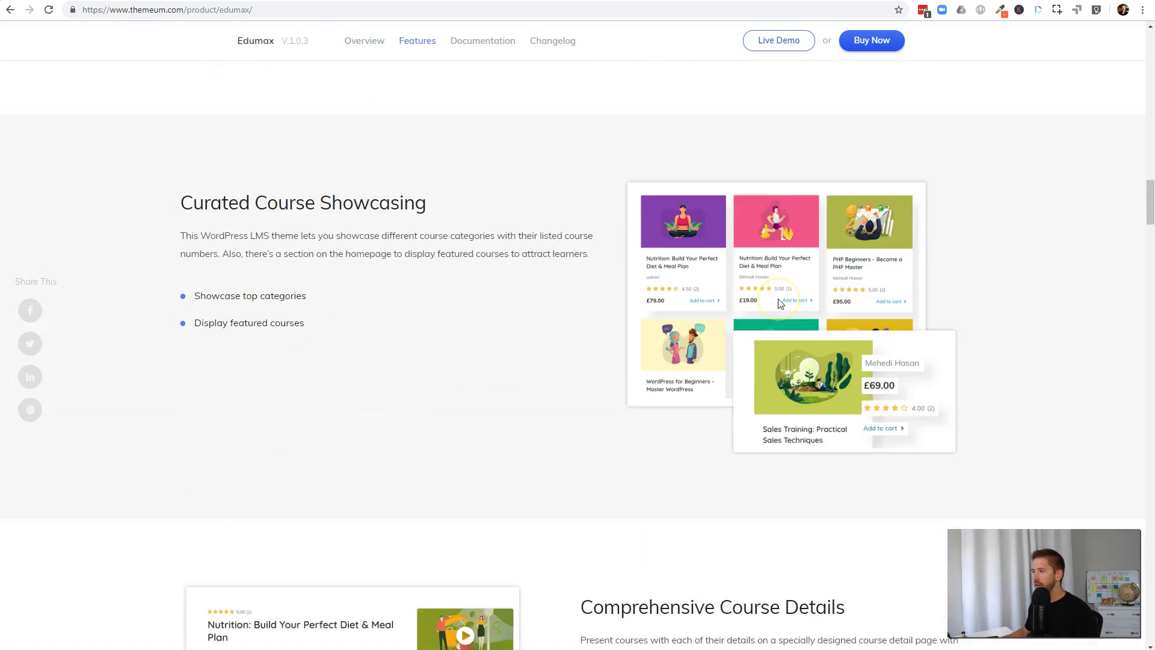
pyautogui.scroll(-3, 779, 301)
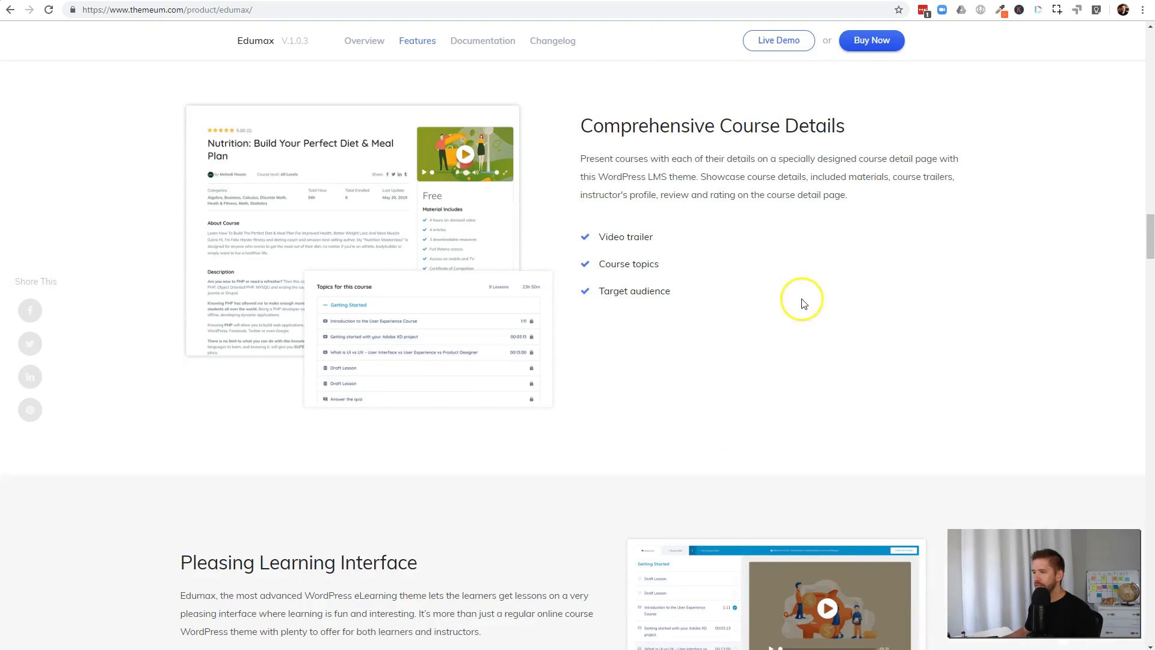
pyautogui.scroll(-20, 800, 307)
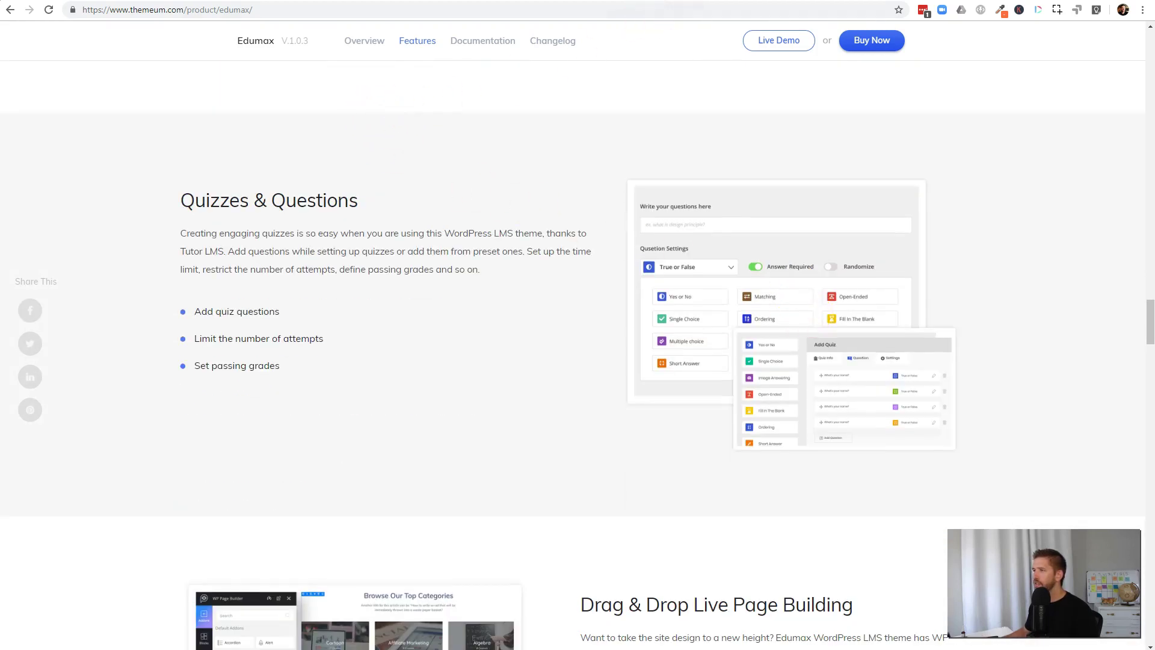
pyautogui.click(806, 1)
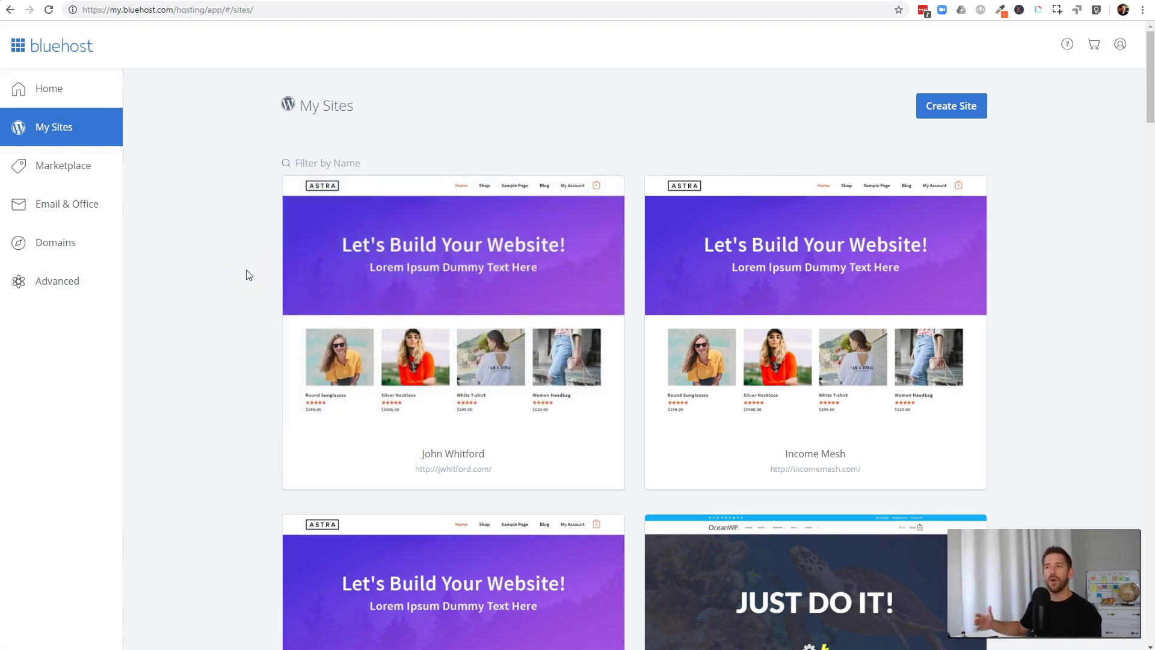
# - Start a new Bluehost site named 'Tutor Tutorial' and fill in its tagline
pyautogui.click(954, 115)
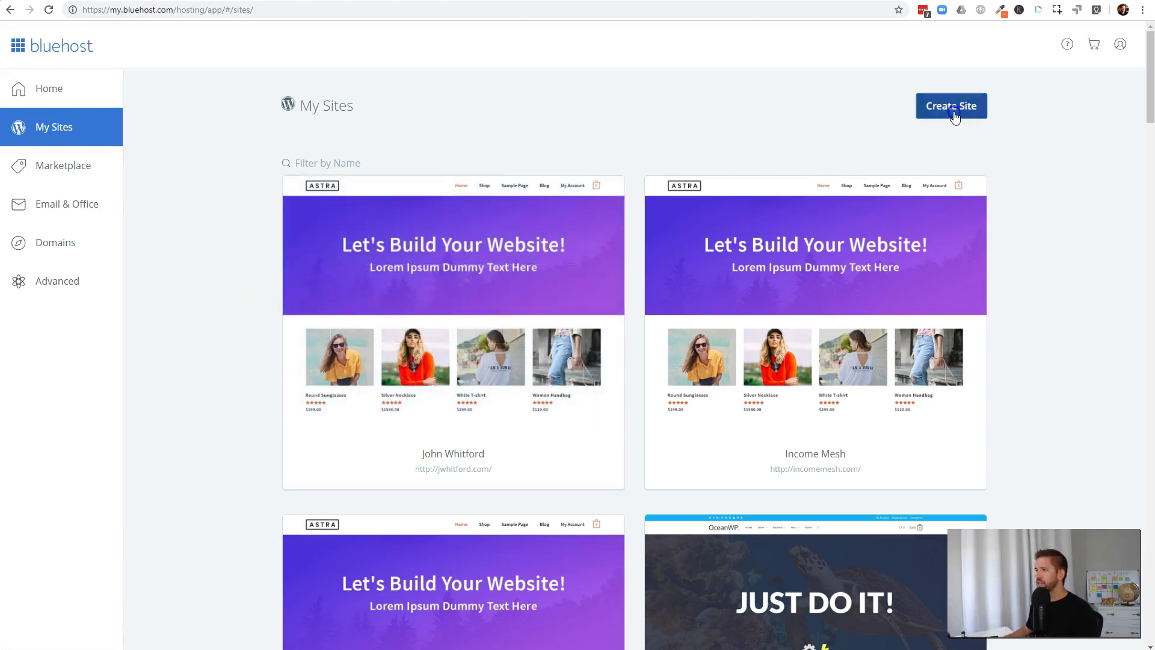
pyautogui.click(463, 219)
pyautogui.write('Tutor Tutorial')
pyautogui.press('Tab')
pyautogui.write('S')
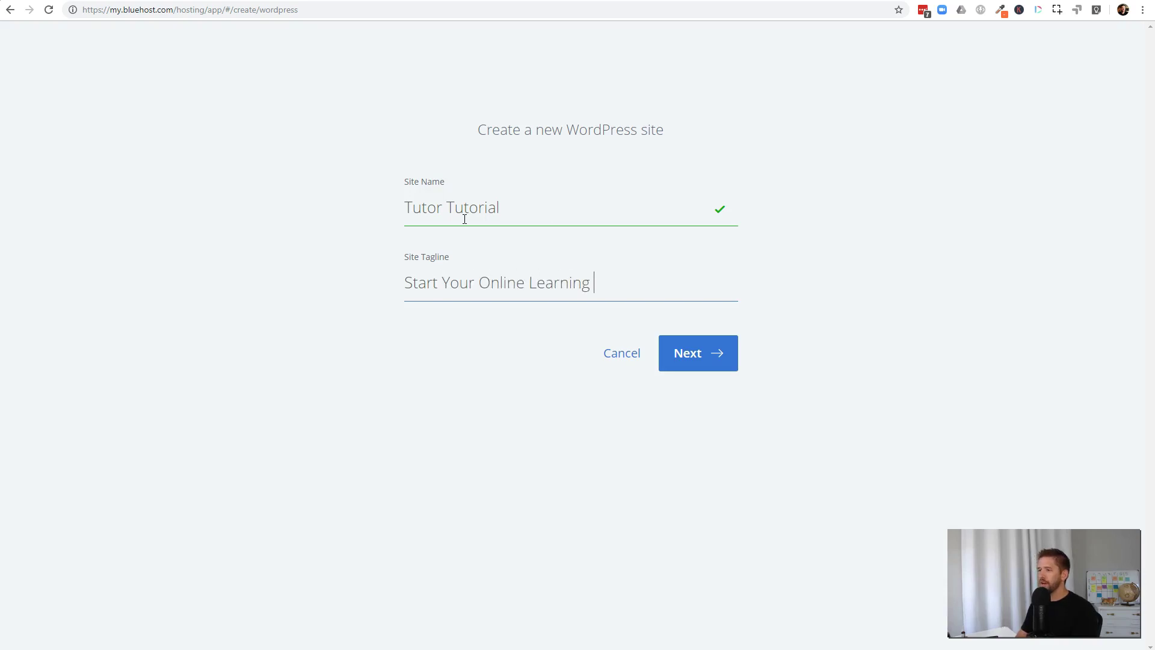
pyautogui.click(686, 351)
# - Skip the WP Forms and Monster Insight plugins, choose tutor2.convertdash.com, and install
pyautogui.click(468, 313)
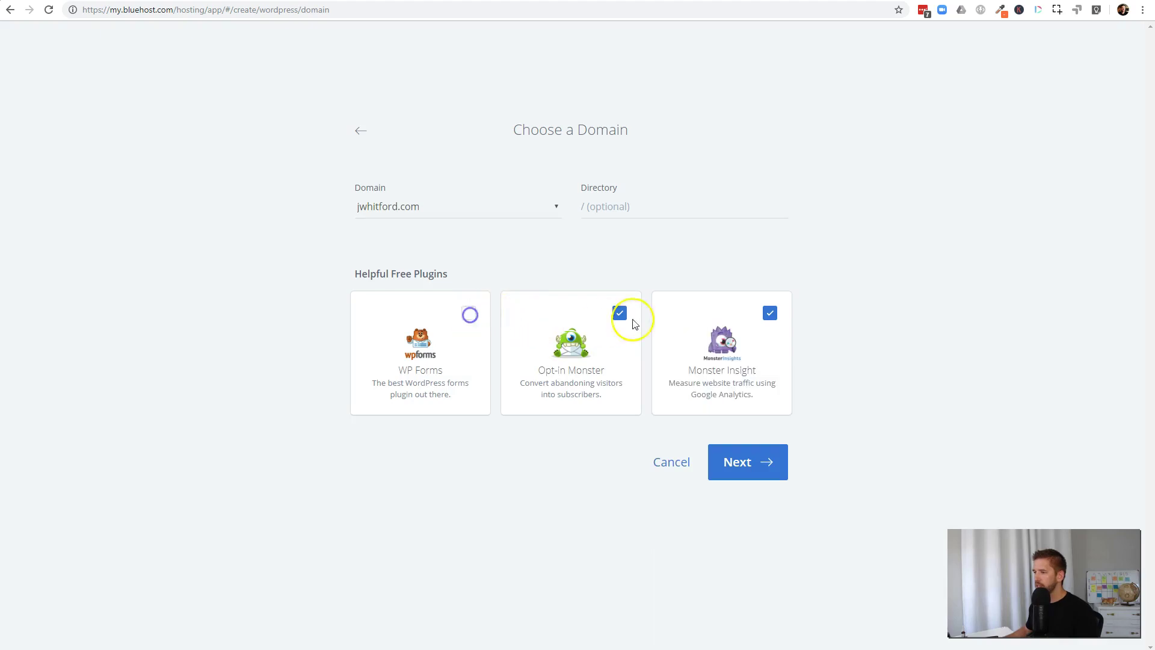
pyautogui.click(770, 313)
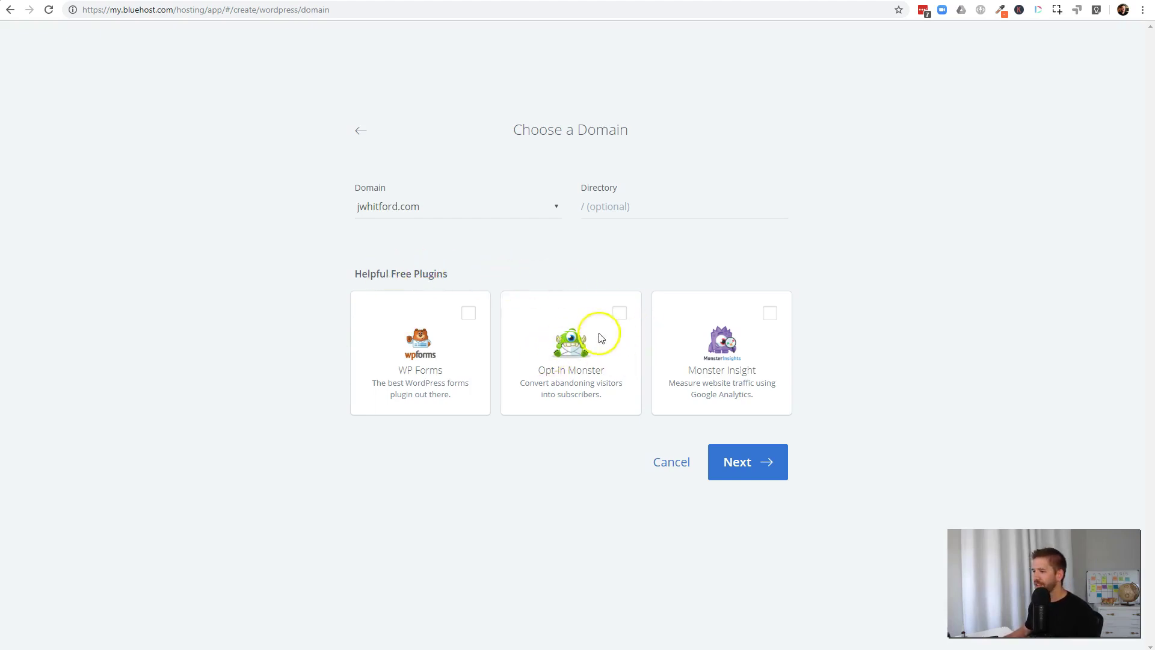
pyautogui.click(449, 210)
pyautogui.moveTo(553, 312); pyautogui.dragTo(546, 420)
pyautogui.click(425, 448)
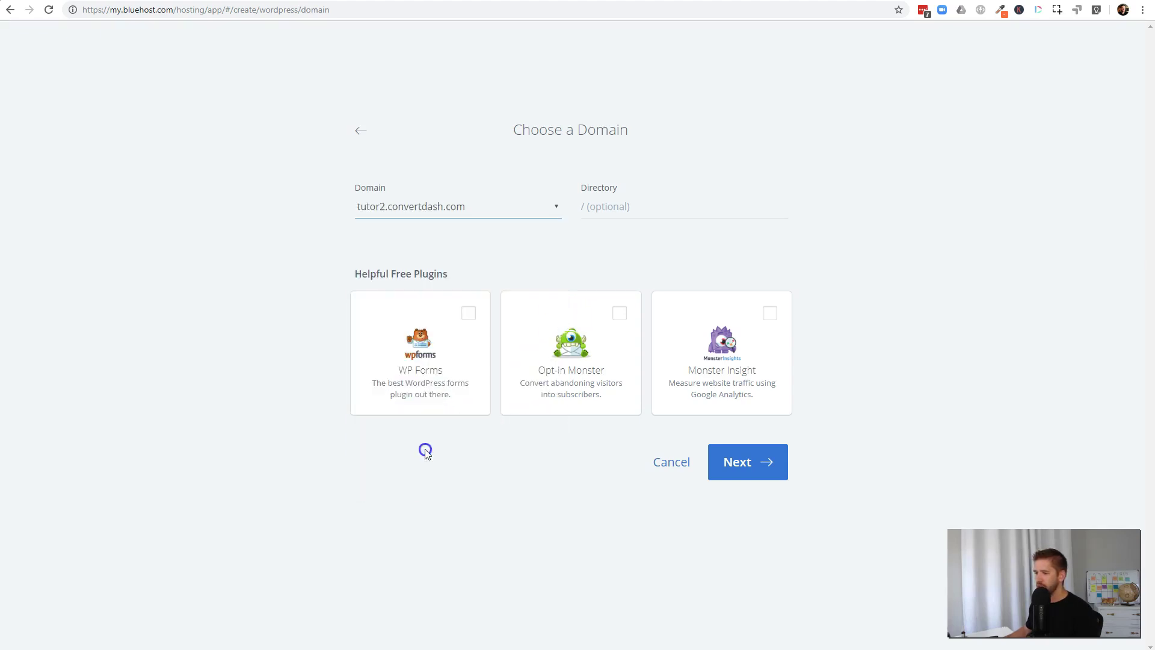
pyautogui.click(642, 240)
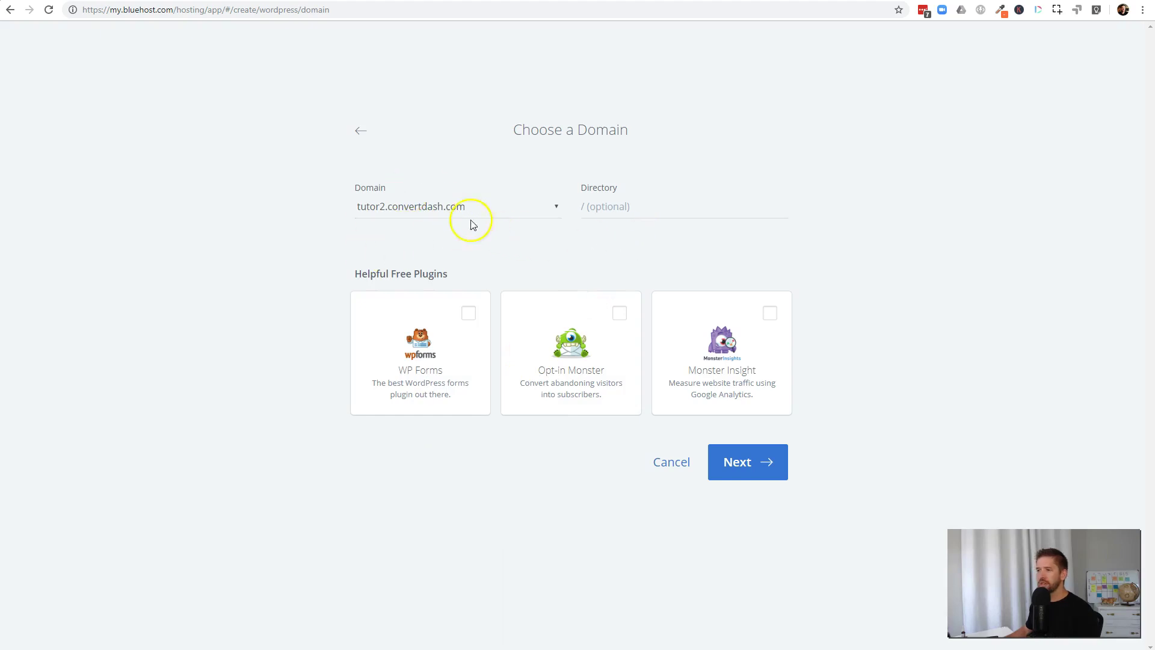
pyautogui.click(739, 465)
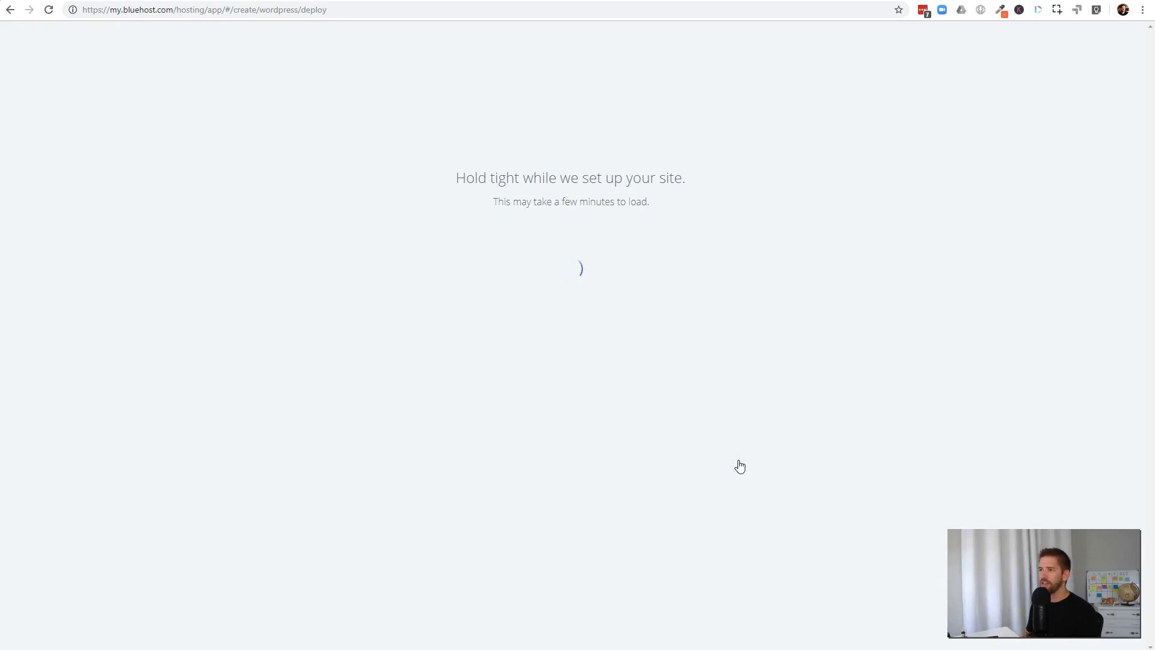
# - Log in to the new site's WordPress admin once installation finishes
pyautogui.click(551, 551)
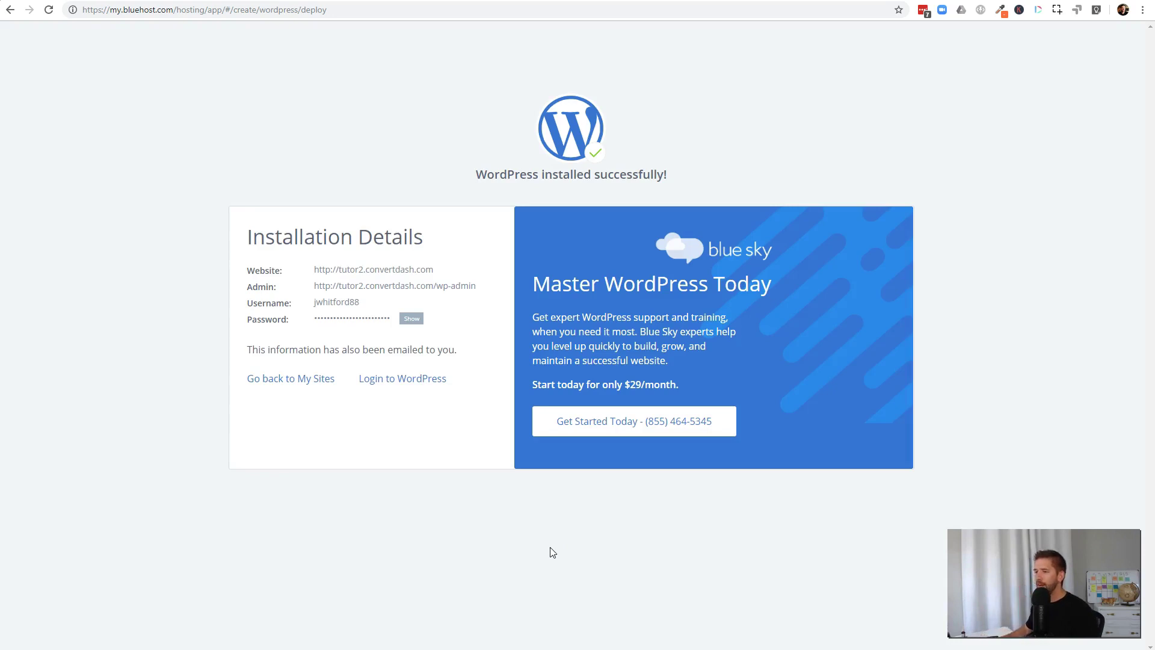
pyautogui.click(371, 320)
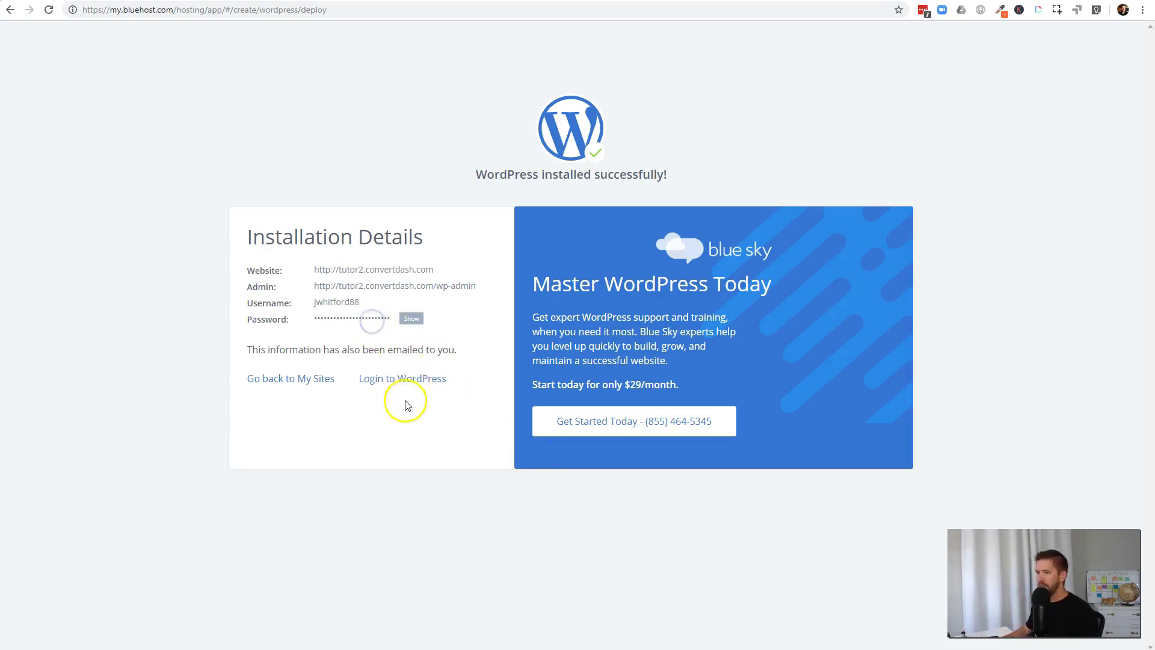
pyautogui.click(408, 380)
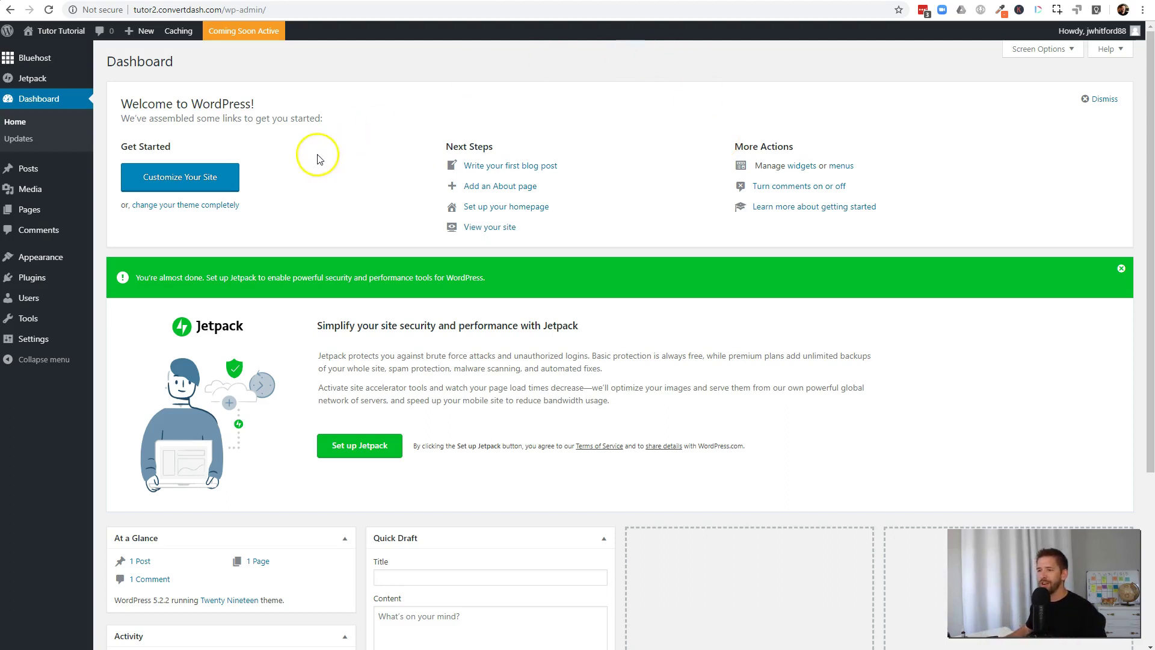
# - Open Appearance > Themes and dismiss the Chrome and LastPass password prompts
pyautogui.moveTo(57, 57)
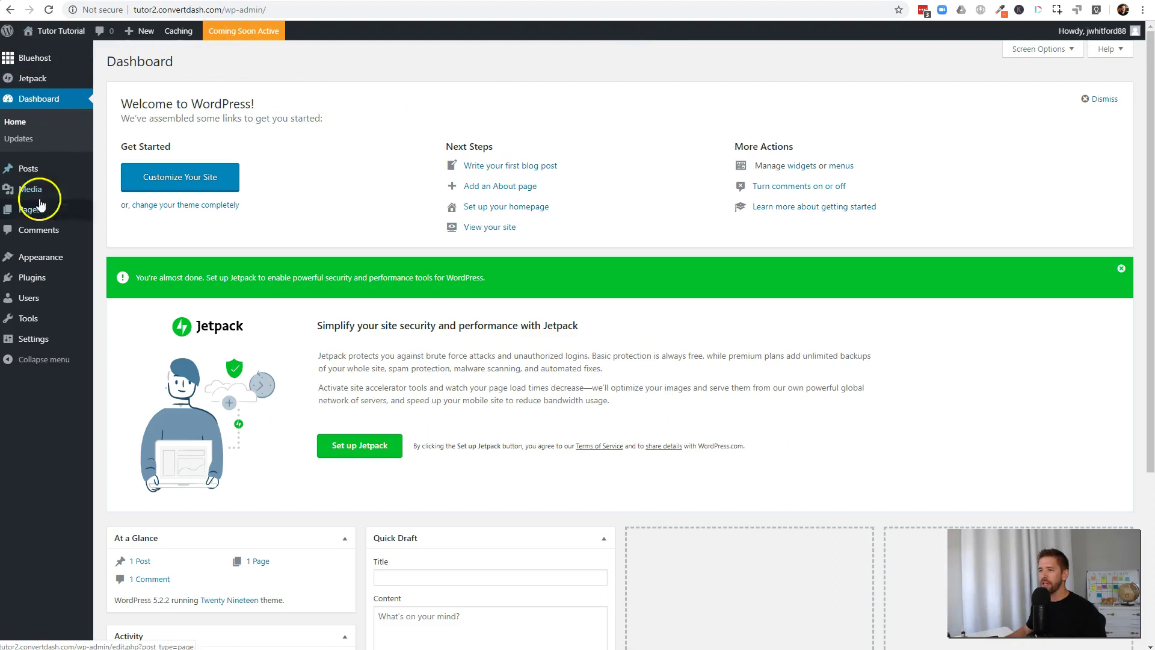
pyautogui.moveTo(31, 255)
pyautogui.click(136, 261)
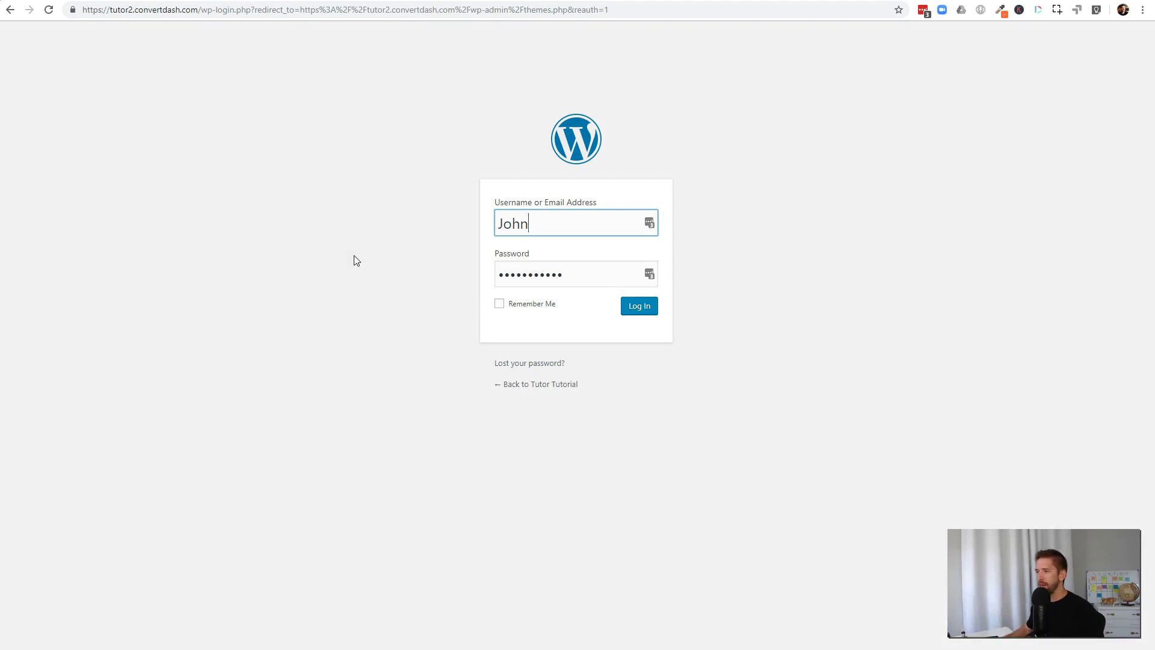
pyautogui.click(549, 224)
pyautogui.click(635, 312)
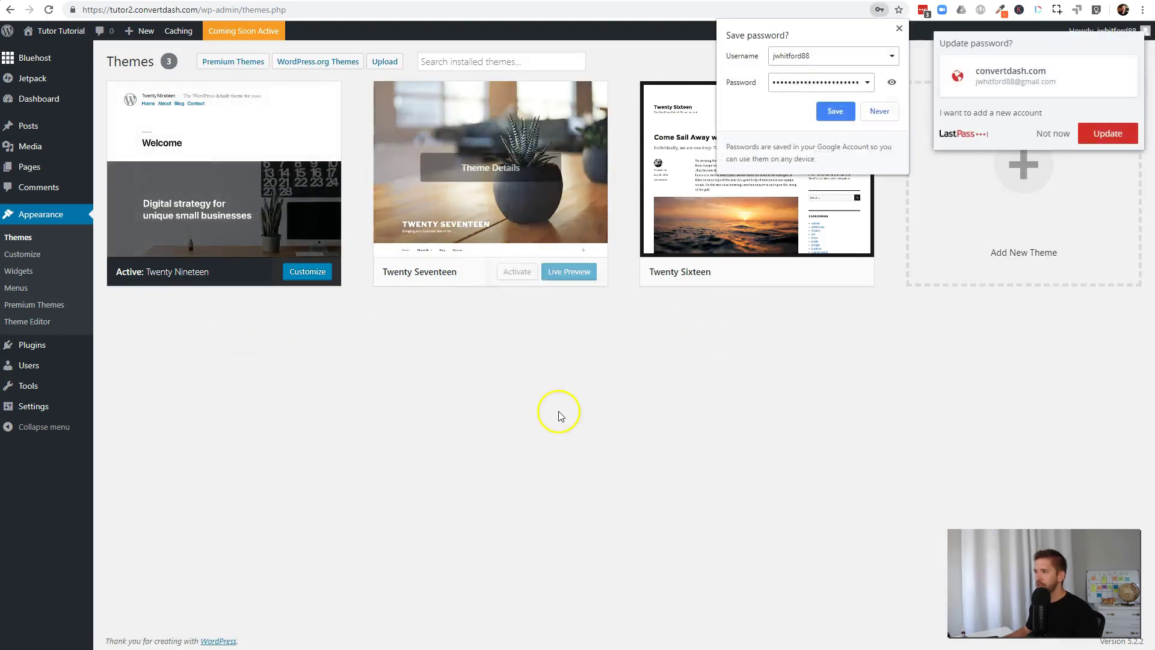
pyautogui.click(899, 30)
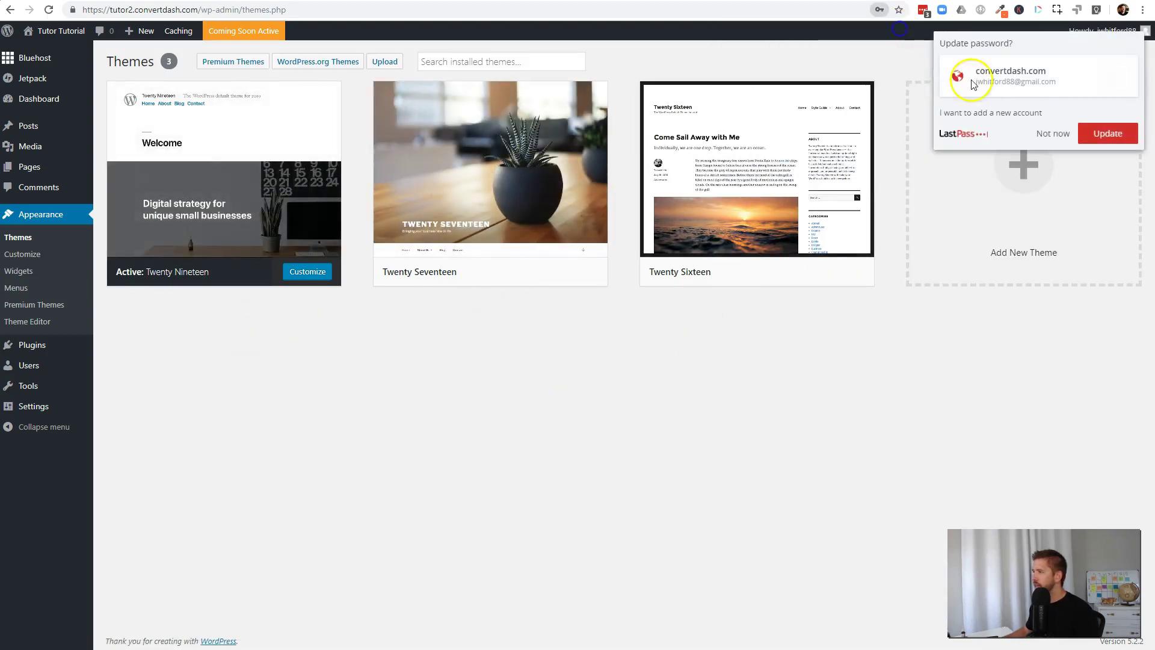
pyautogui.click(1047, 134)
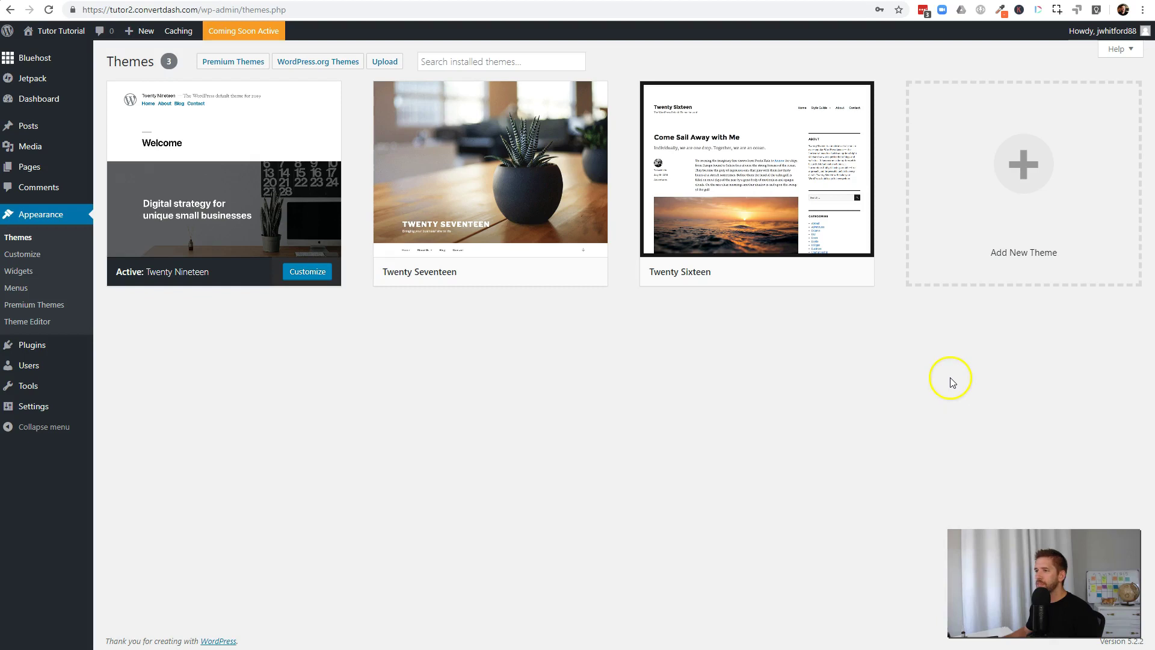
# - Upload edumax.zip as a new theme, install it, and activate Edumax
pyautogui.click(385, 62)
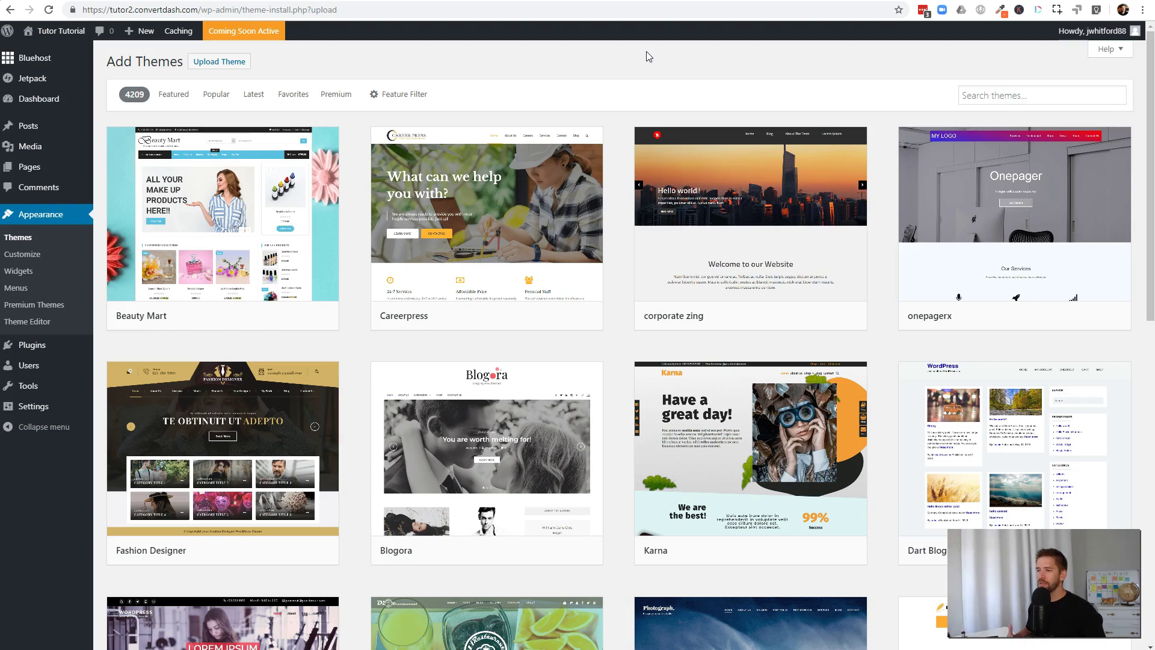
pyautogui.click(216, 67)
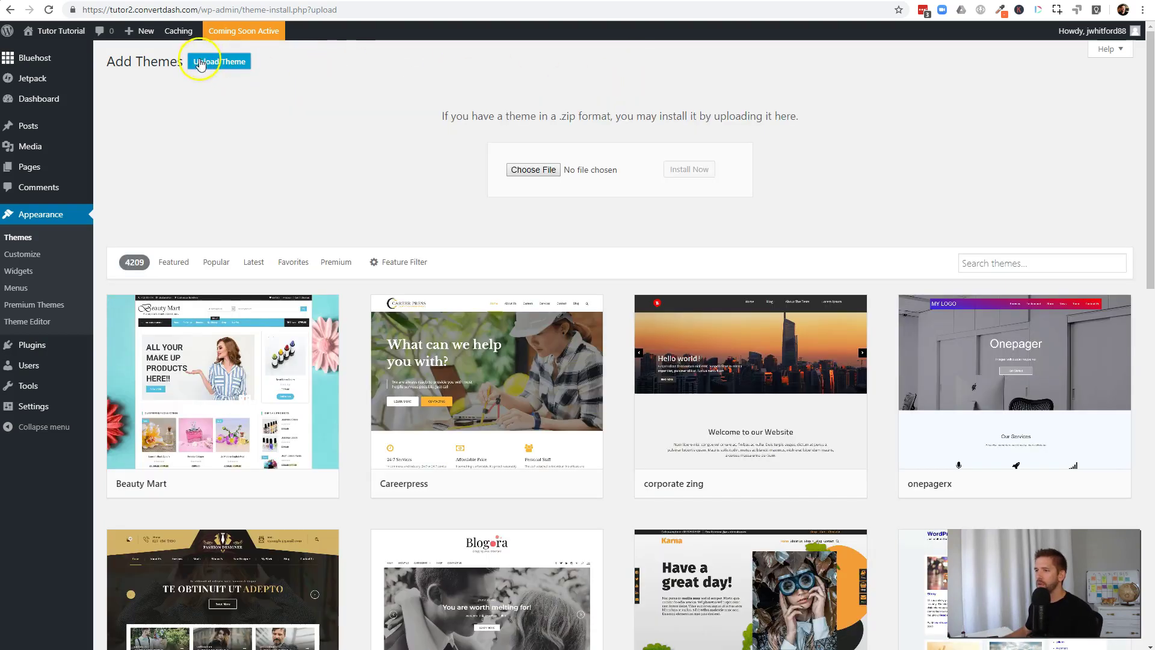
pyautogui.click(535, 170)
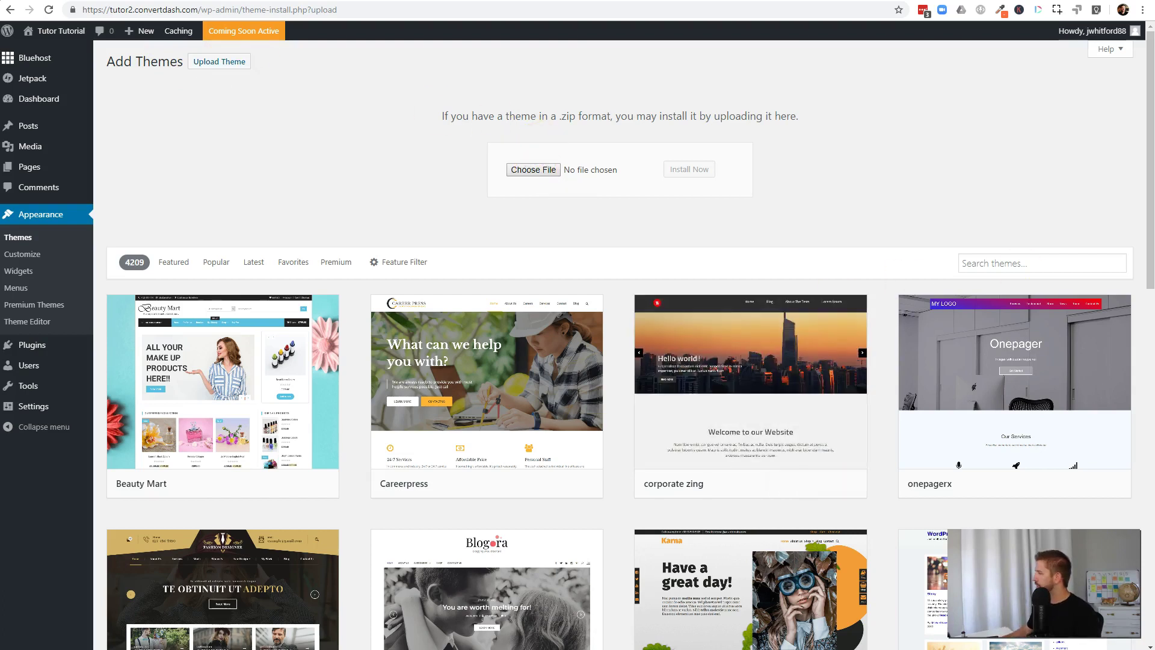
pyautogui.moveTo(782, 240); pyautogui.dragTo(527, 171)
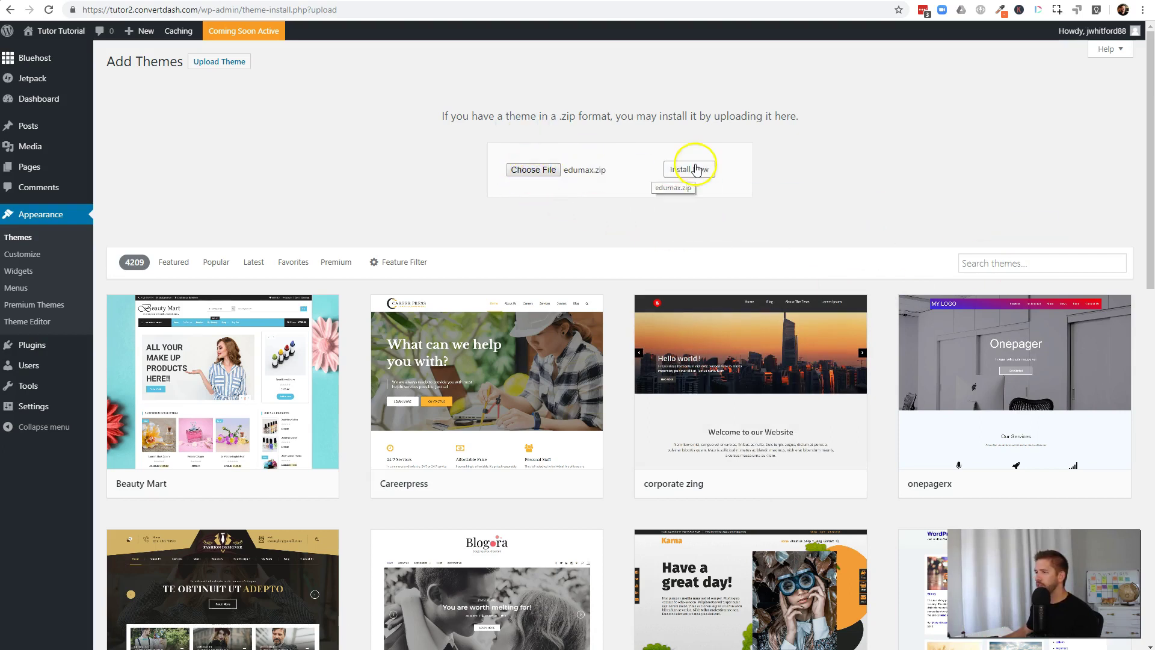
pyautogui.click(694, 170)
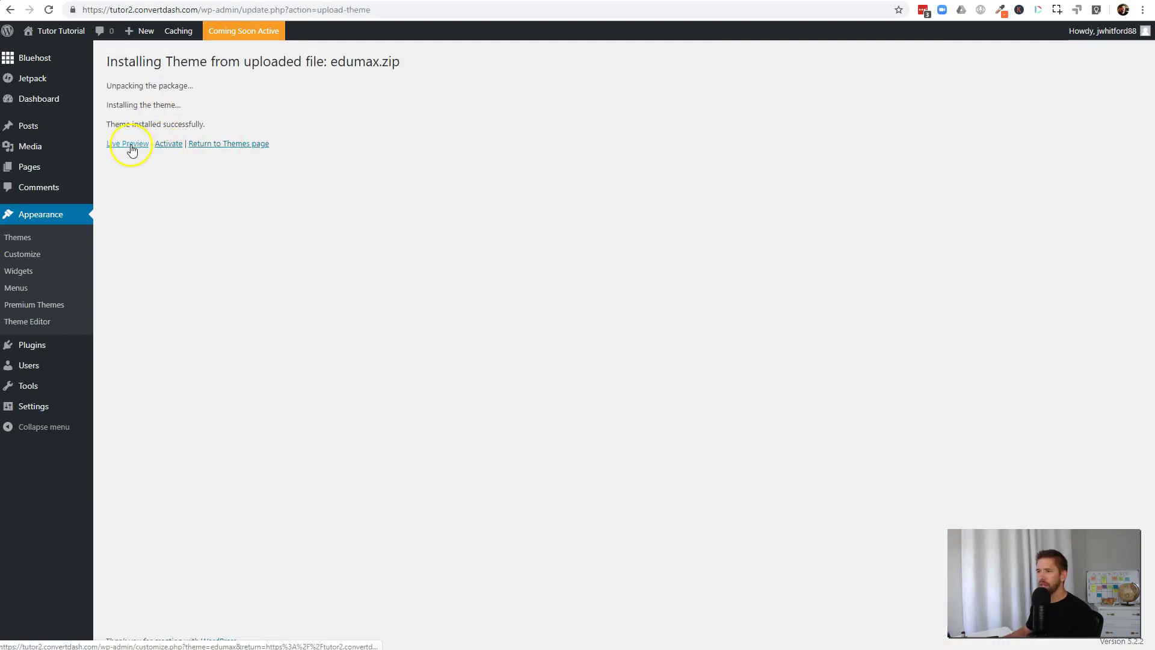
pyautogui.click(165, 145)
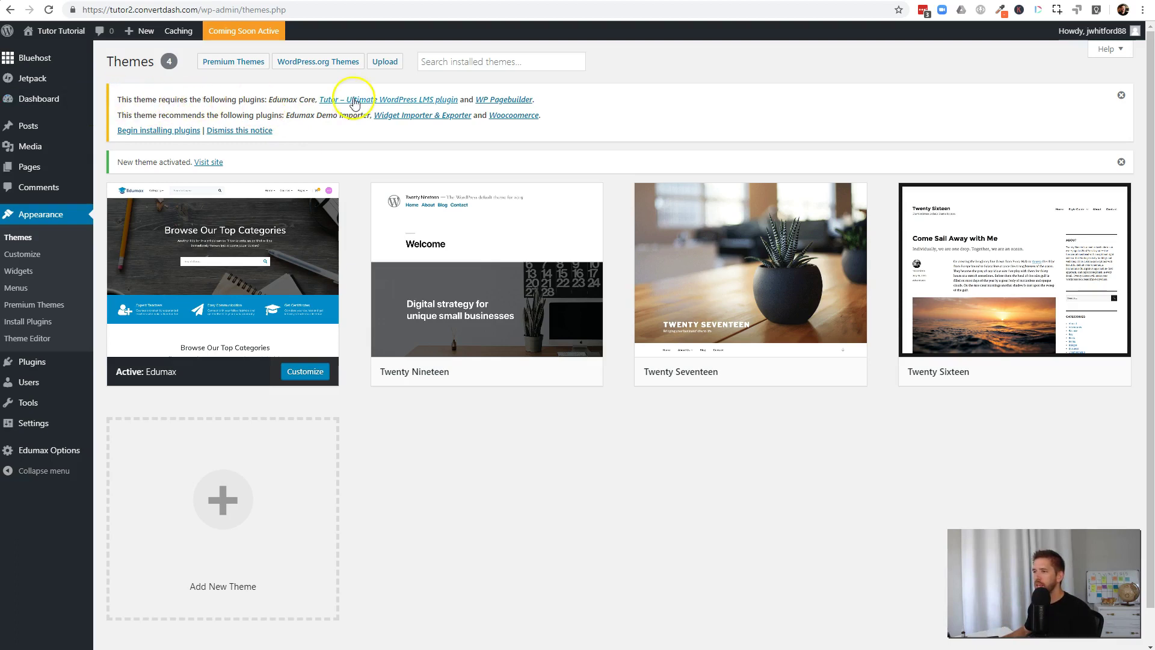
# - Bulk-install all six required and recommended plugins, including Tutor LMS and Woocommerce
pyautogui.click(178, 133)
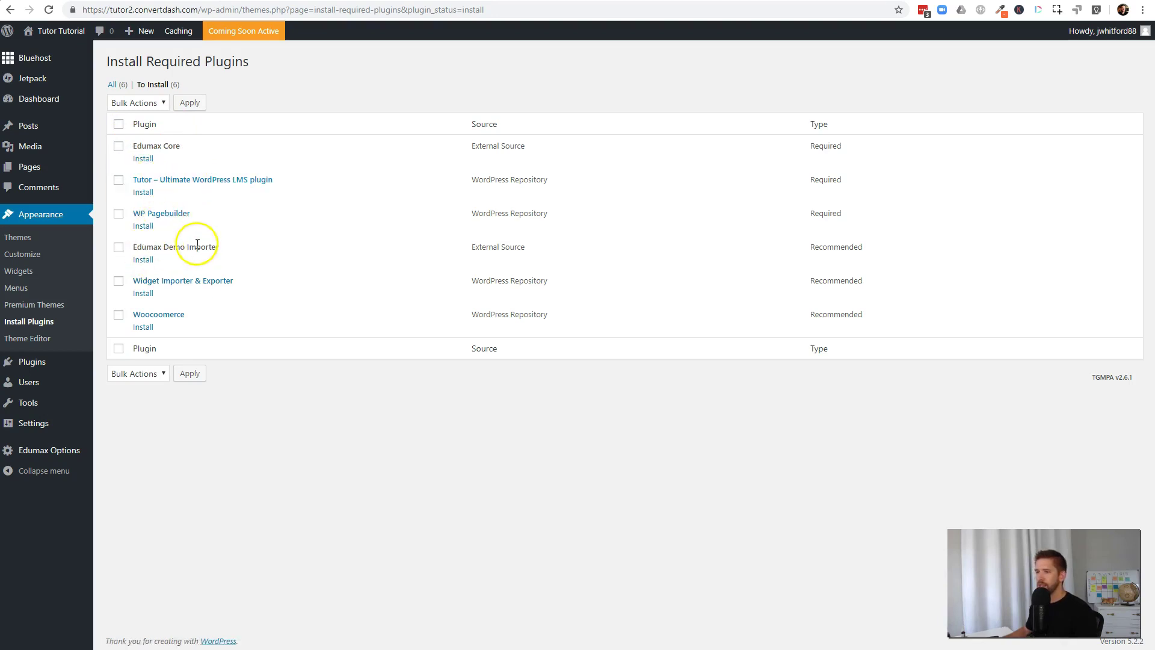
pyautogui.click(118, 124)
pyautogui.click(142, 103)
pyautogui.click(142, 131)
pyautogui.click(189, 103)
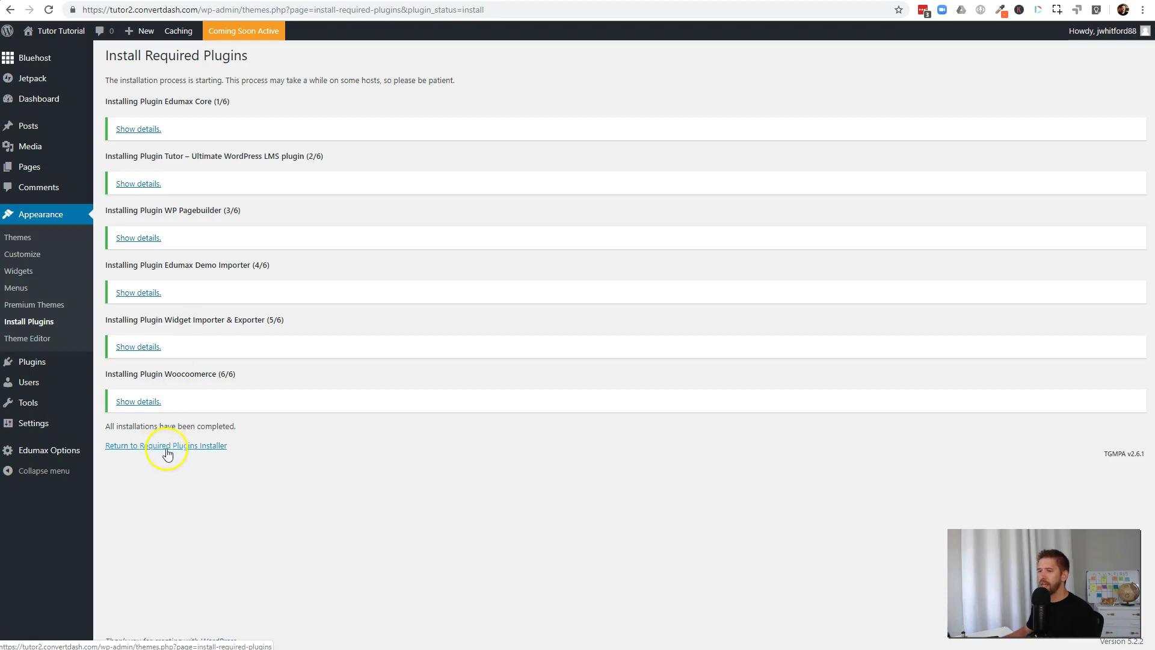
# - Return to the plugin installer and bulk-activate all six installed plugins
pyautogui.click(142, 446)
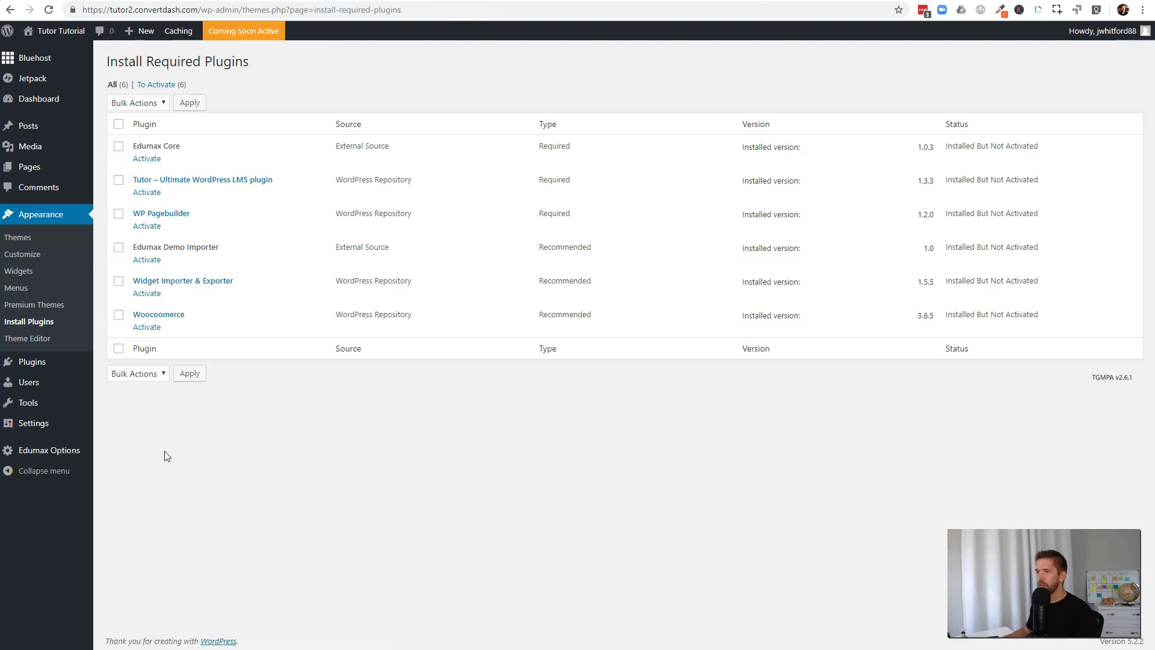
pyautogui.click(171, 229)
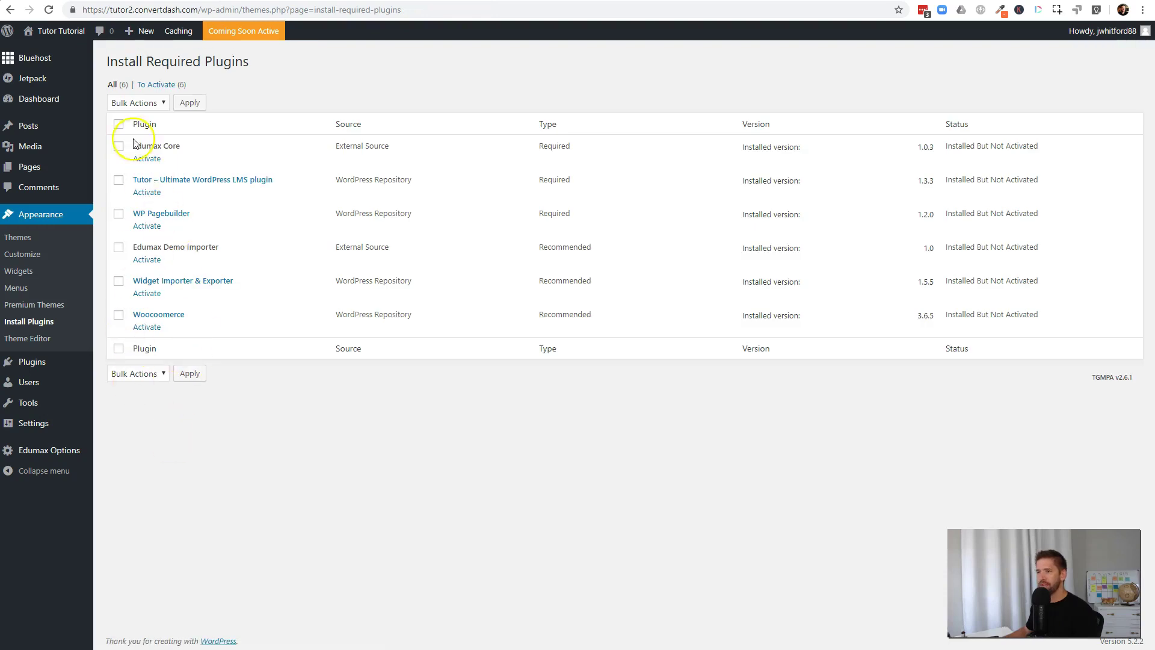
pyautogui.click(118, 124)
pyautogui.click(135, 103)
pyautogui.click(131, 155)
pyautogui.click(191, 103)
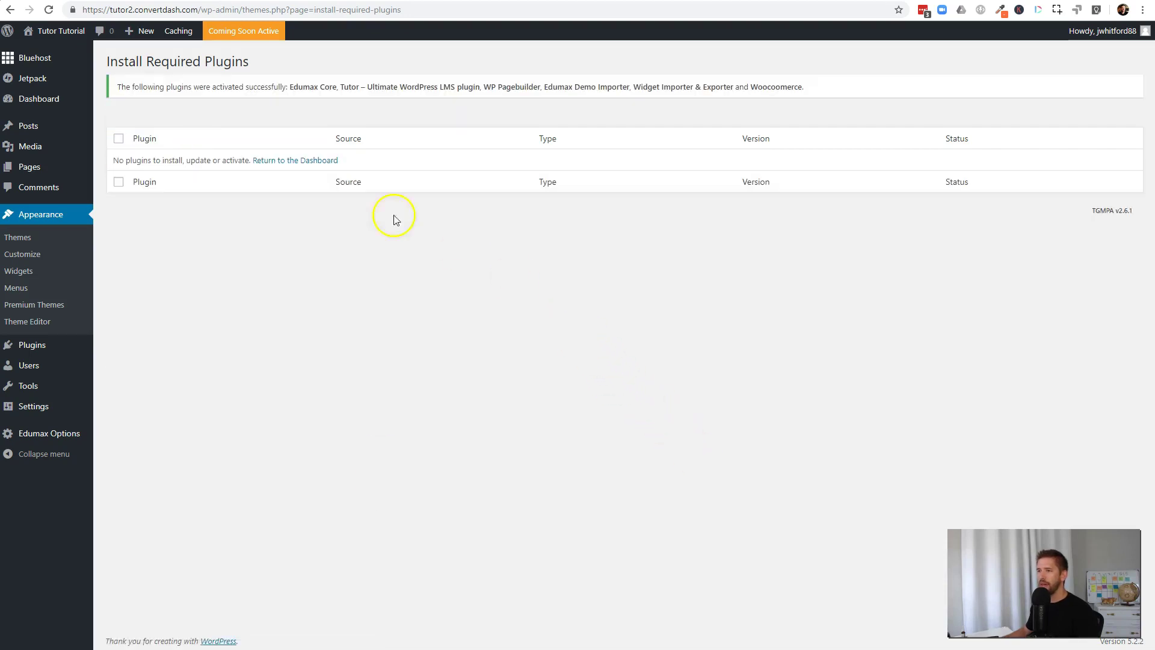
pyautogui.moveTo(60, 31)
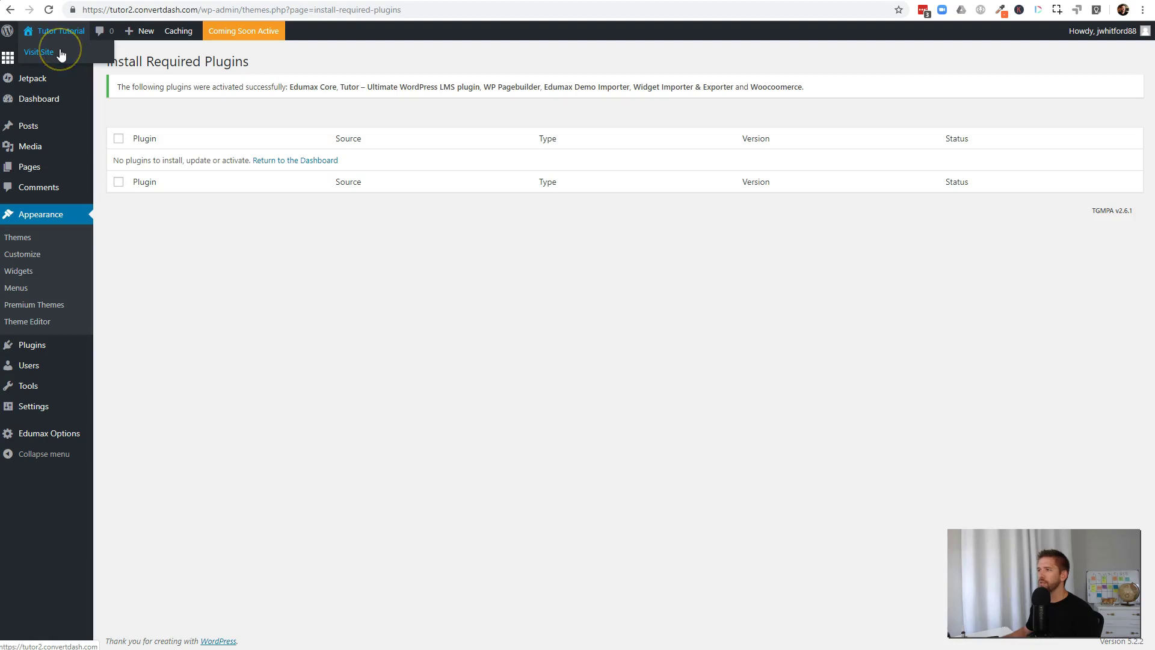
# - Visit the live Edumax site and open the Tutor LMS dashboard from the avatar menu
pyautogui.click(60, 53)
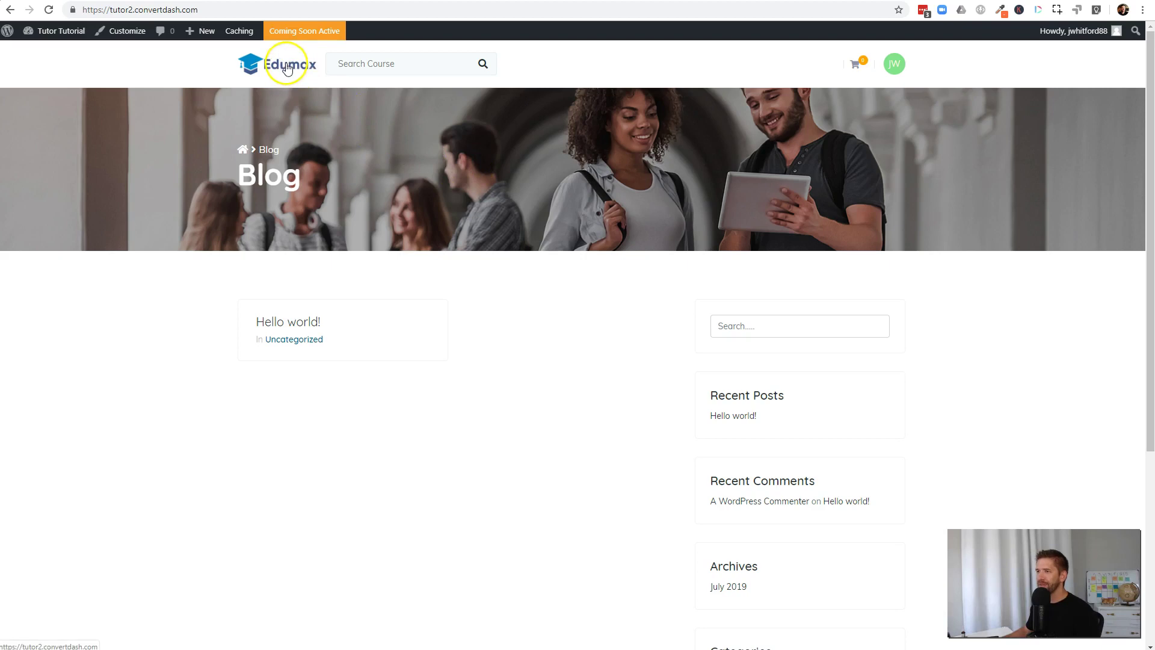
pyautogui.click(379, 63)
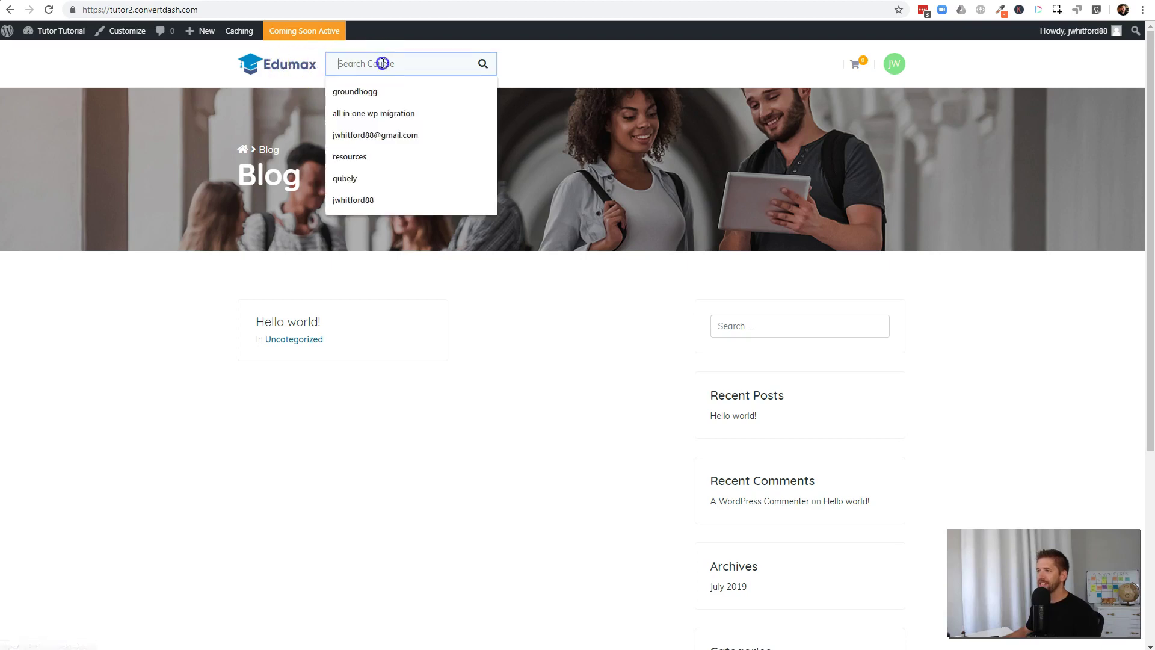
pyautogui.click(629, 148)
pyautogui.moveTo(895, 64)
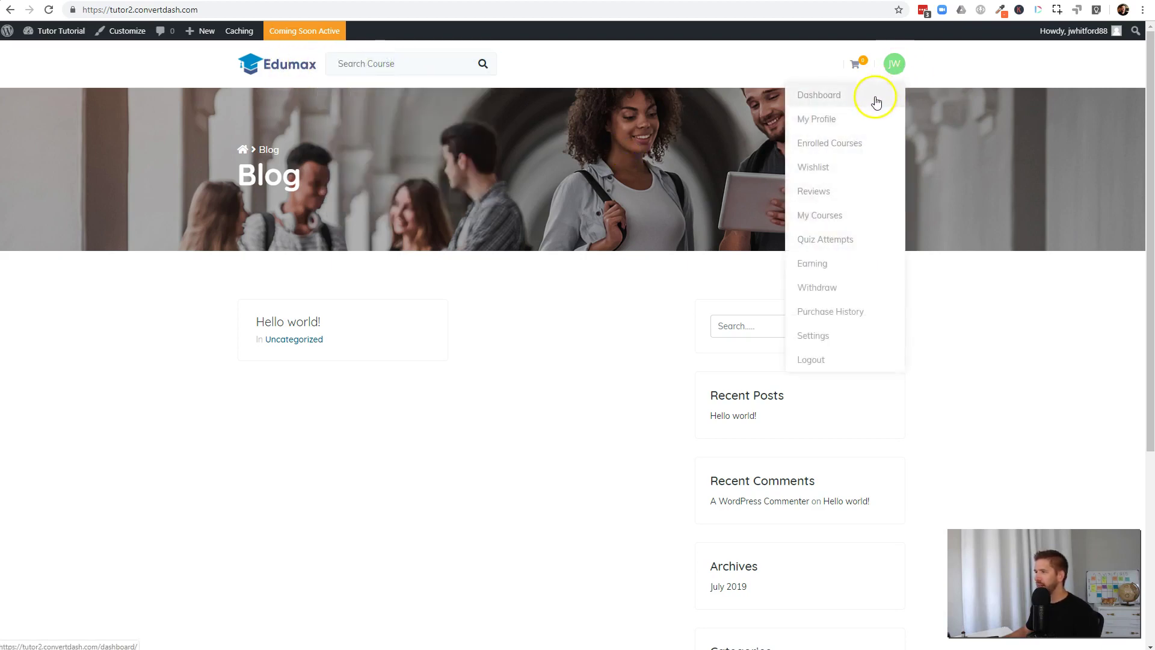
pyautogui.click(845, 104)
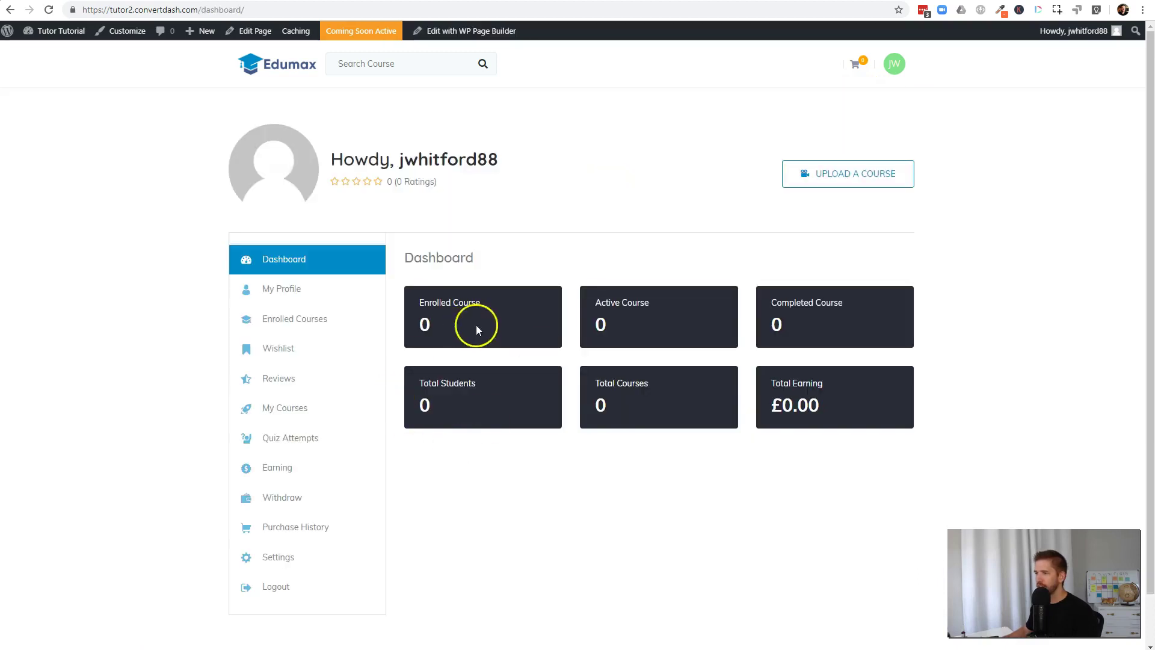
# - View the dashboard's My Profile page, then return home via the Edumax logo
pyautogui.click(437, 307)
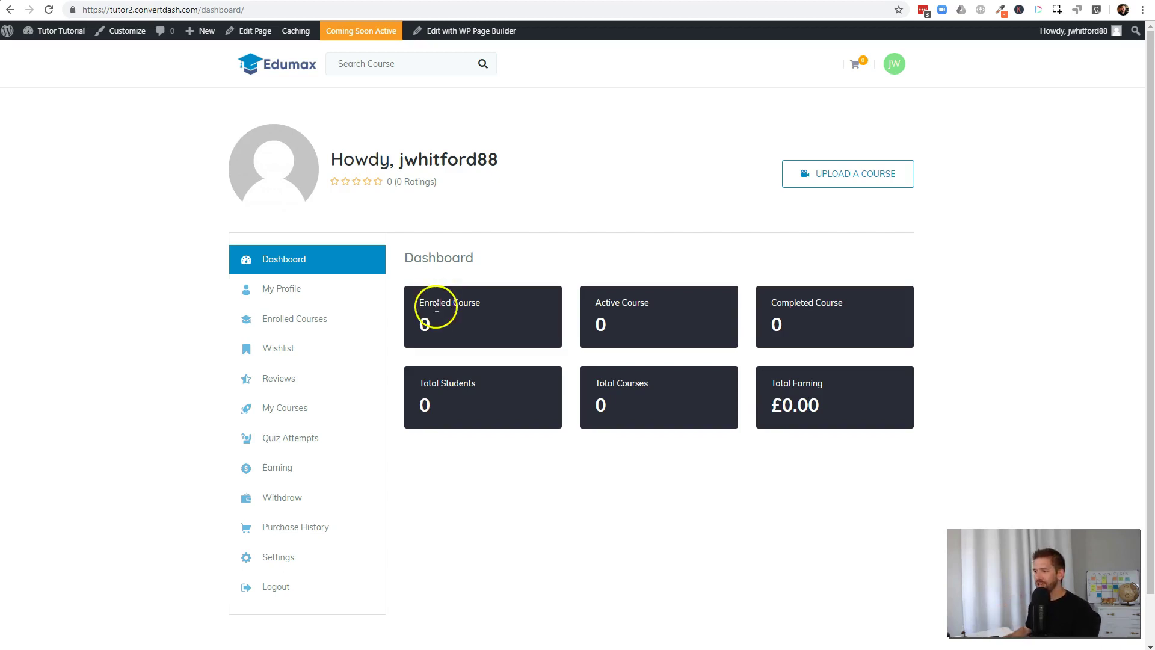
pyautogui.moveTo(591, 302); pyautogui.dragTo(701, 306)
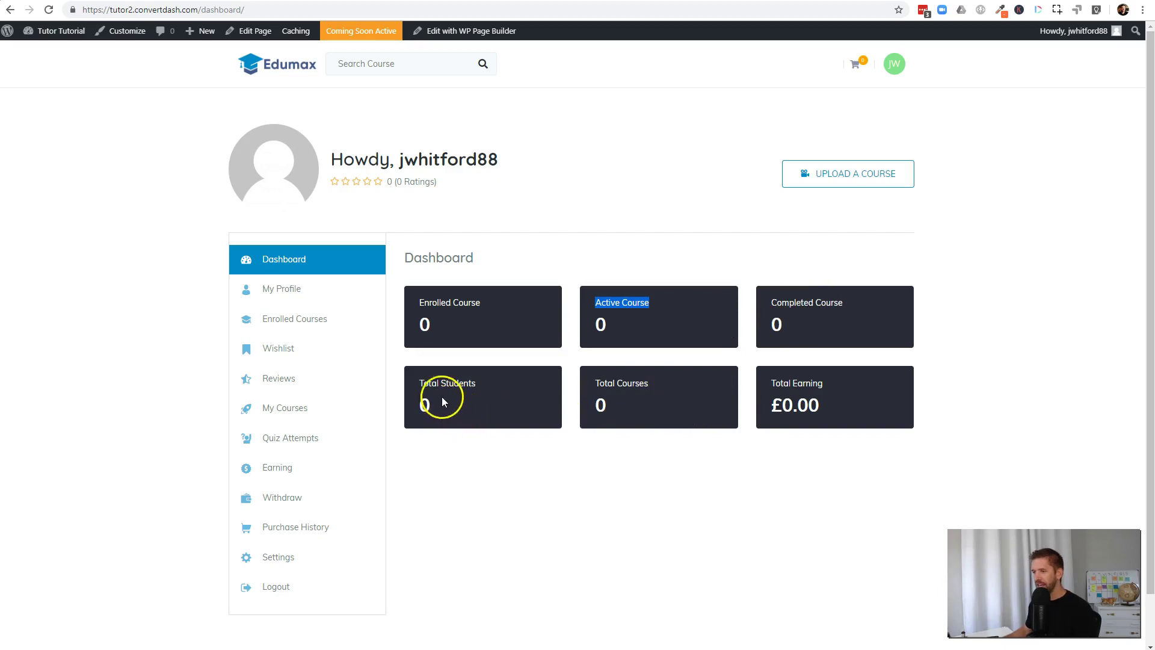
pyautogui.click(265, 290)
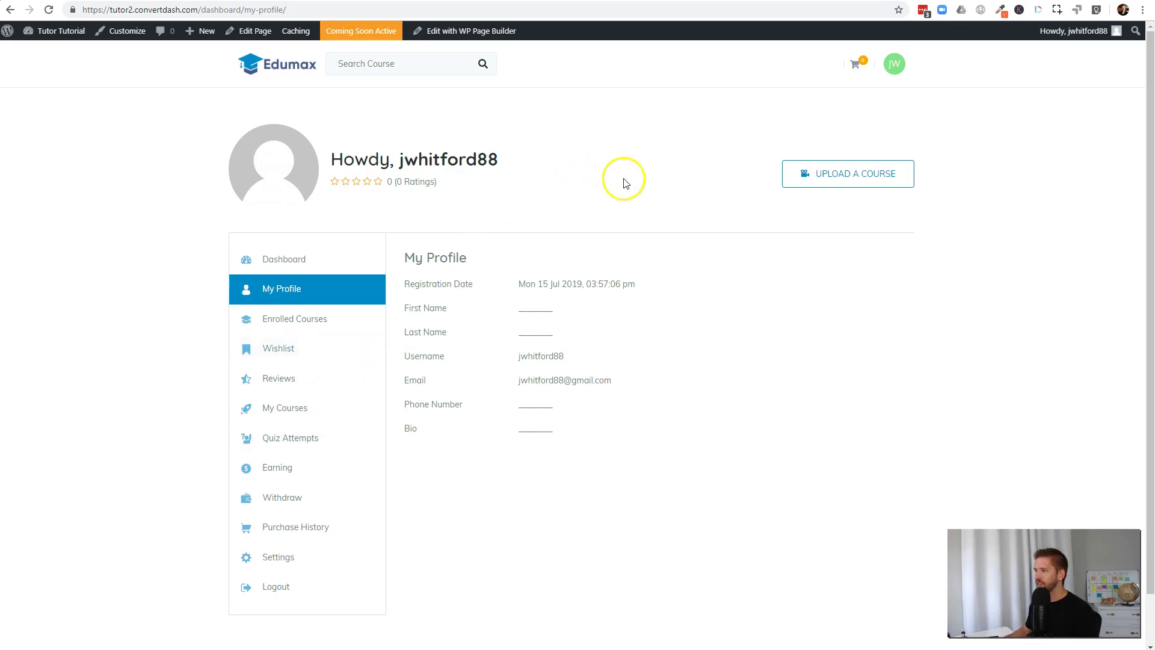
pyautogui.click(290, 70)
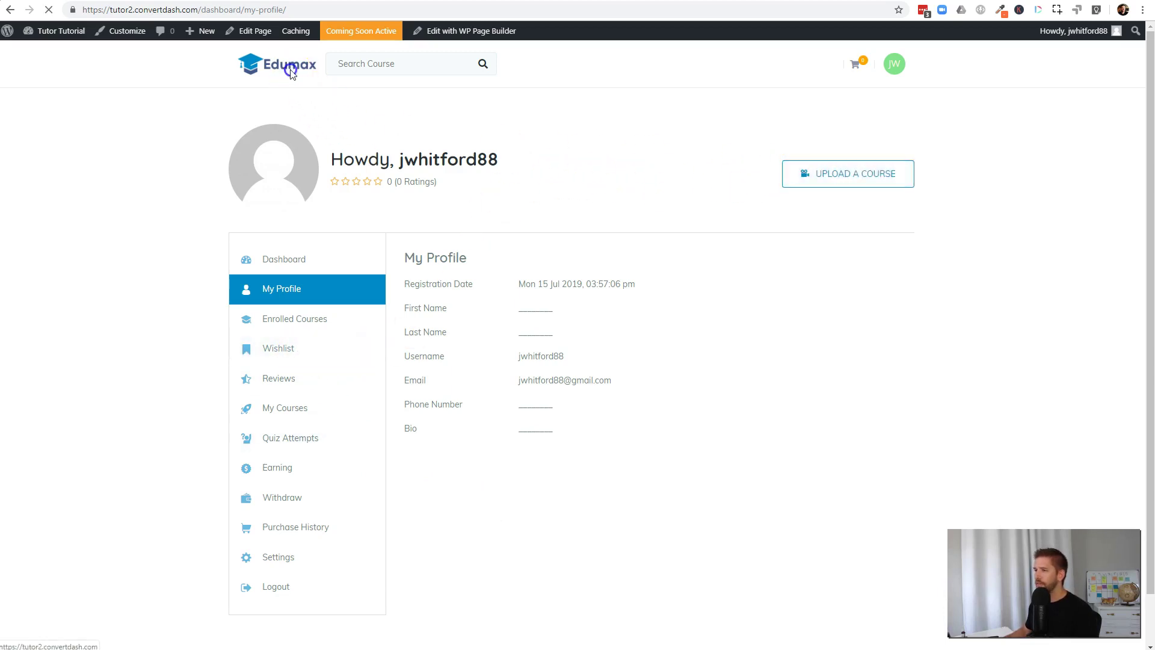